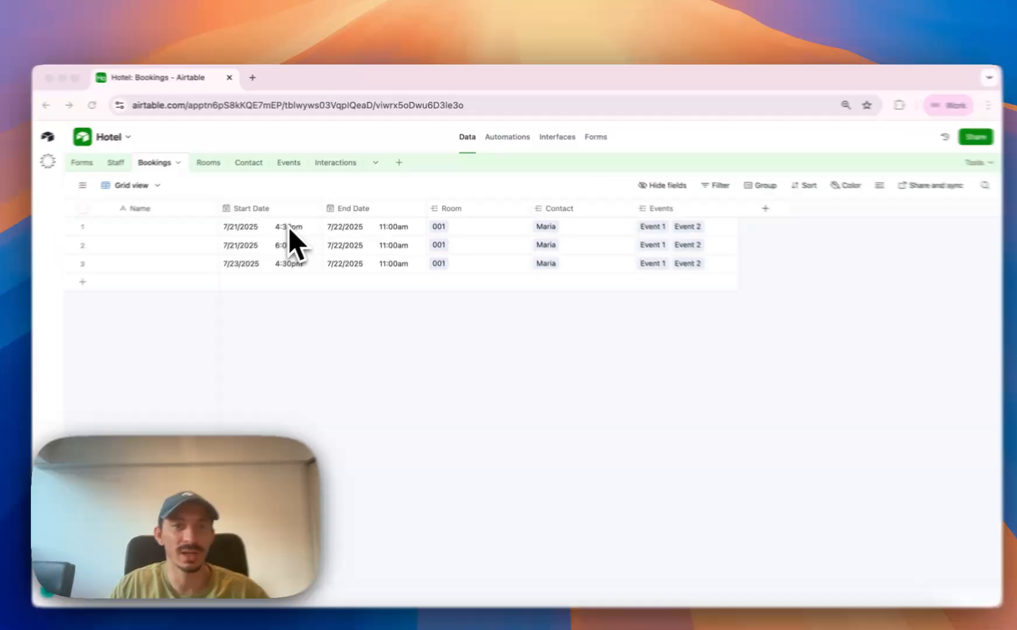
Set the second booking's start time to 4:30pm by copying the first booking's time.
{"action": "double_click", "coordinate": [300, 215]}
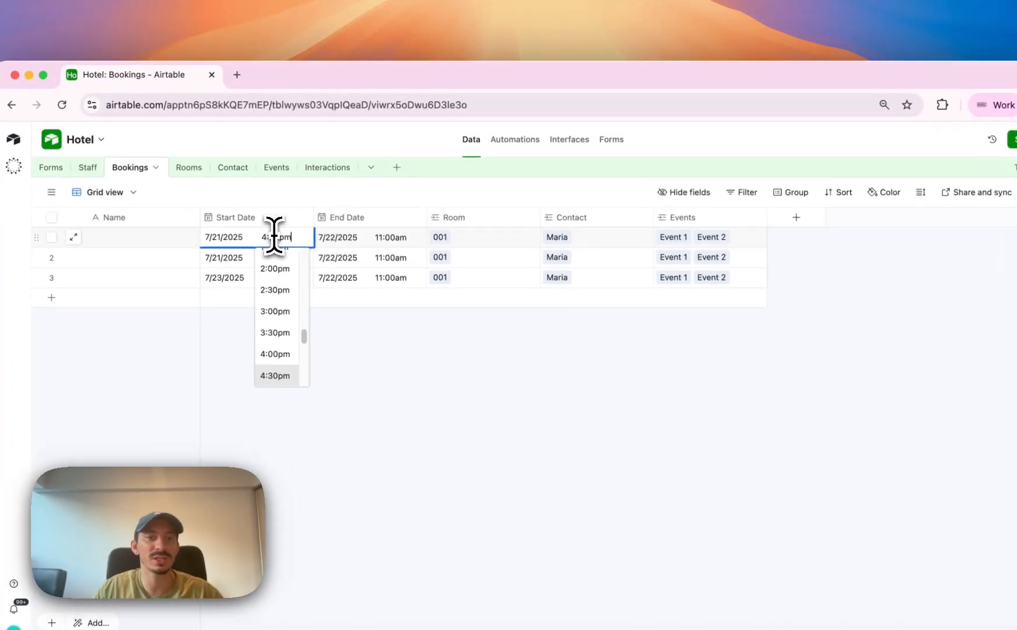
{"action": "left_click", "coordinate": [391, 359]}
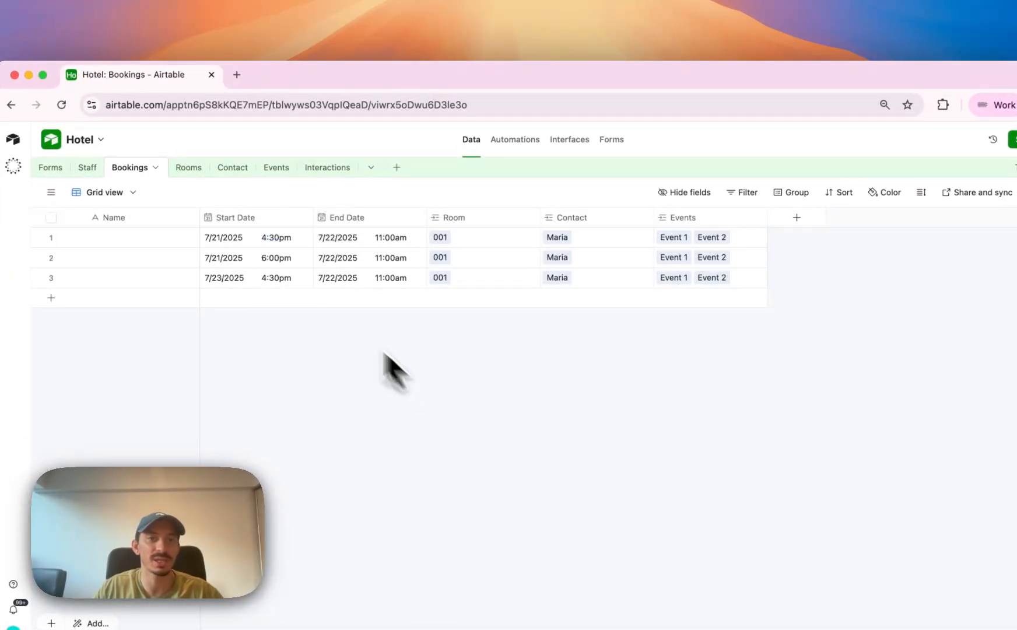
{"action": "left_click", "coordinate": [272, 259]}
{"action": "left_click", "coordinate": [260, 257]}
{"action": "type", "text": "4:30pm"}
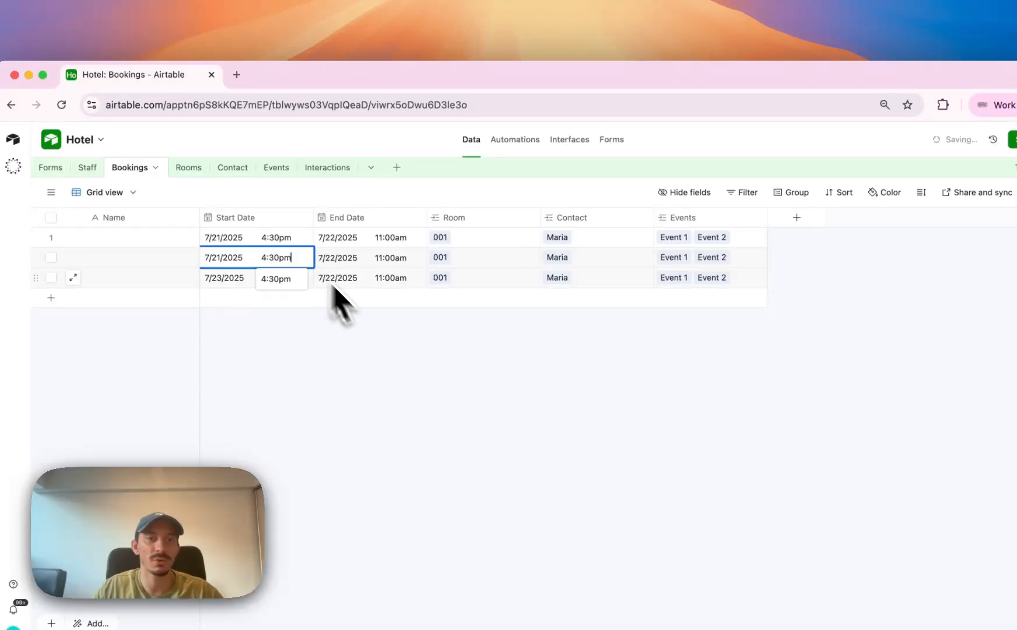
{"action": "left_click", "coordinate": [382, 334]}
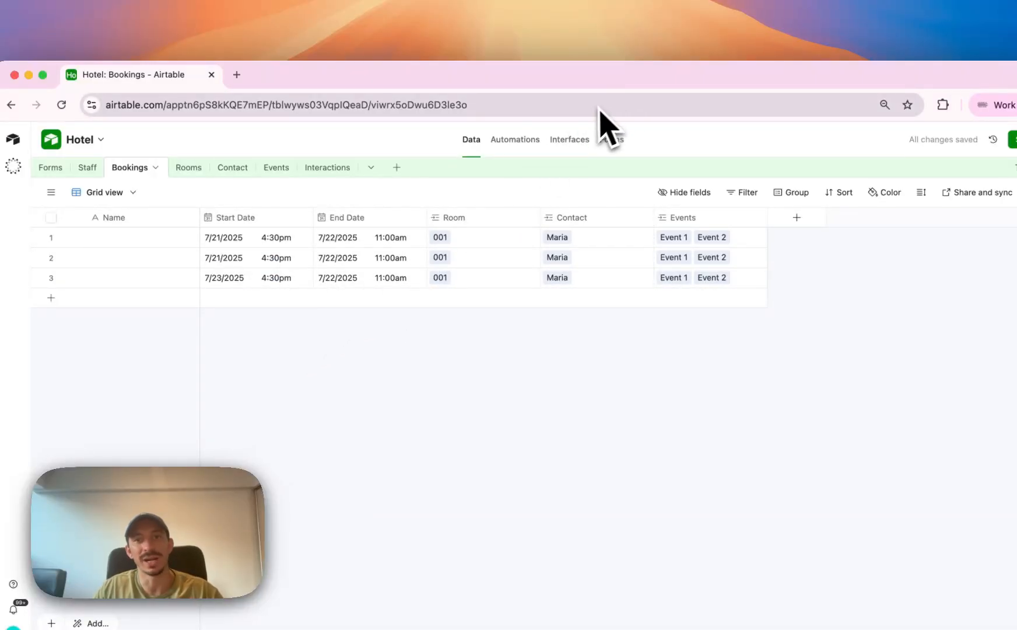
Create an automation in the Hotel base that is triggered at a scheduled time.
{"action": "left_click", "coordinate": [536, 150]}
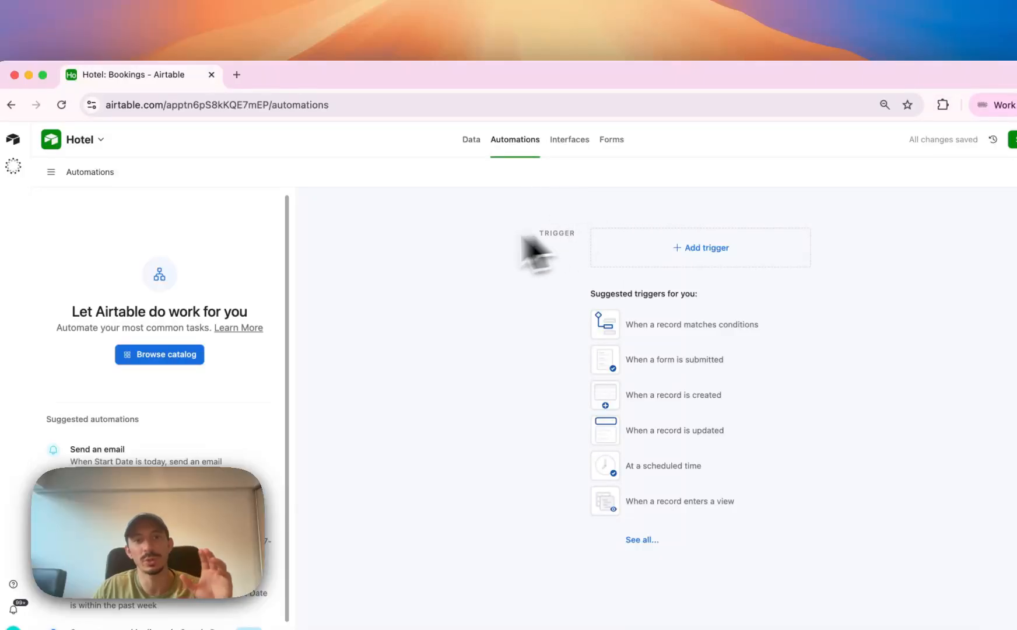
{"action": "left_click", "coordinate": [677, 250]}
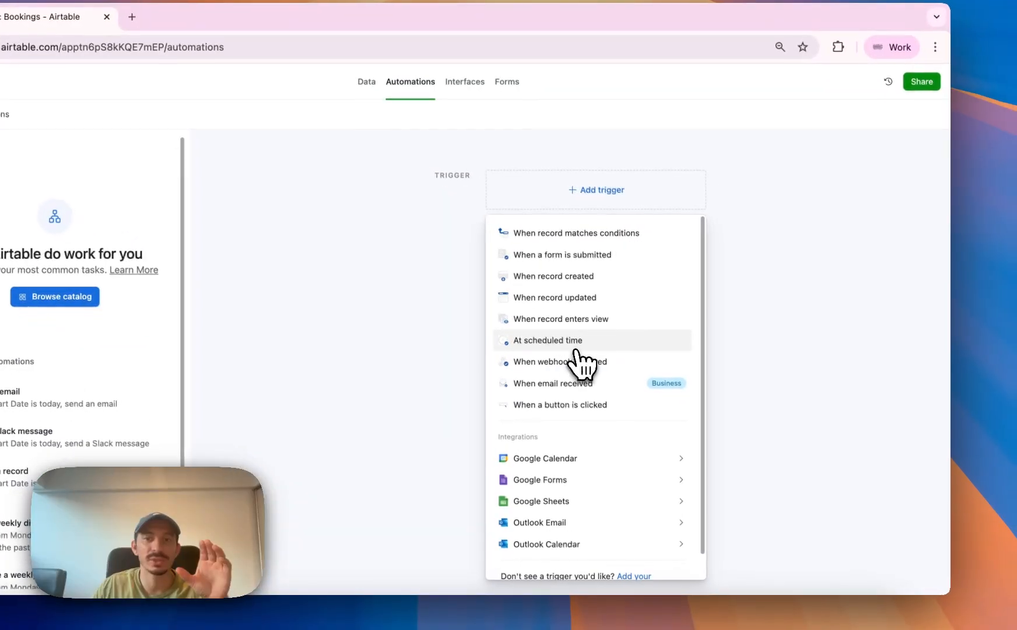
{"action": "left_click", "coordinate": [575, 345]}
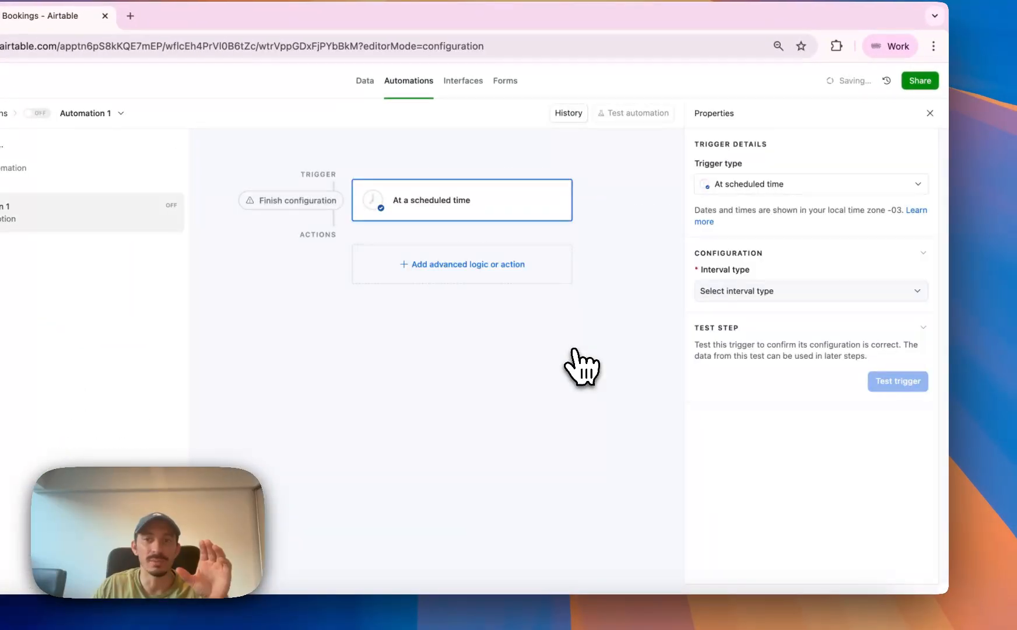
Schedule the trigger with the Days interval type, running every 1 day at 4:00pm.
{"action": "left_click", "coordinate": [717, 294]}
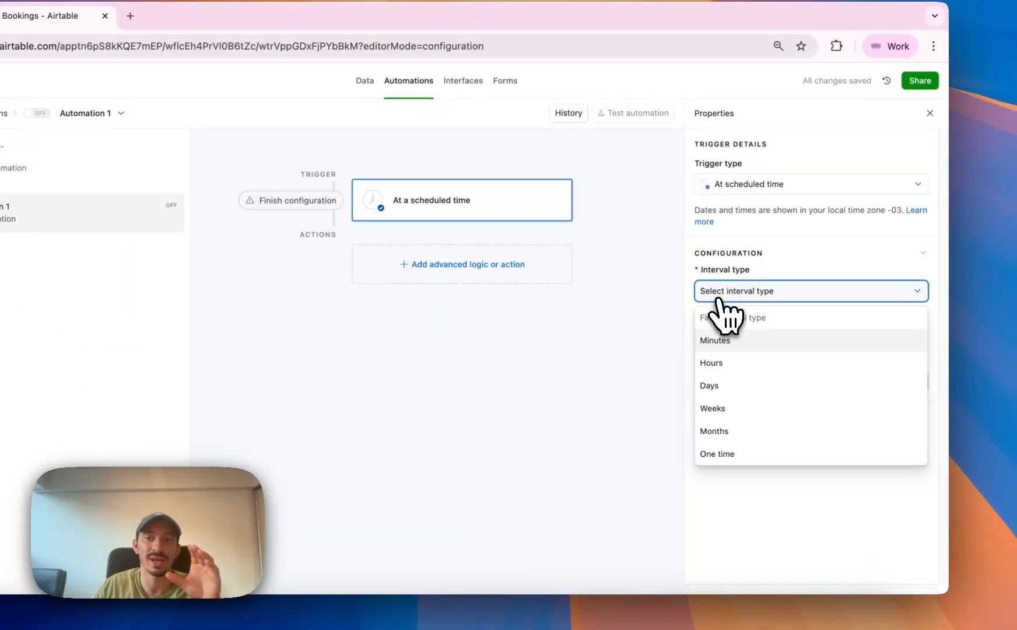
{"action": "left_click", "coordinate": [736, 391]}
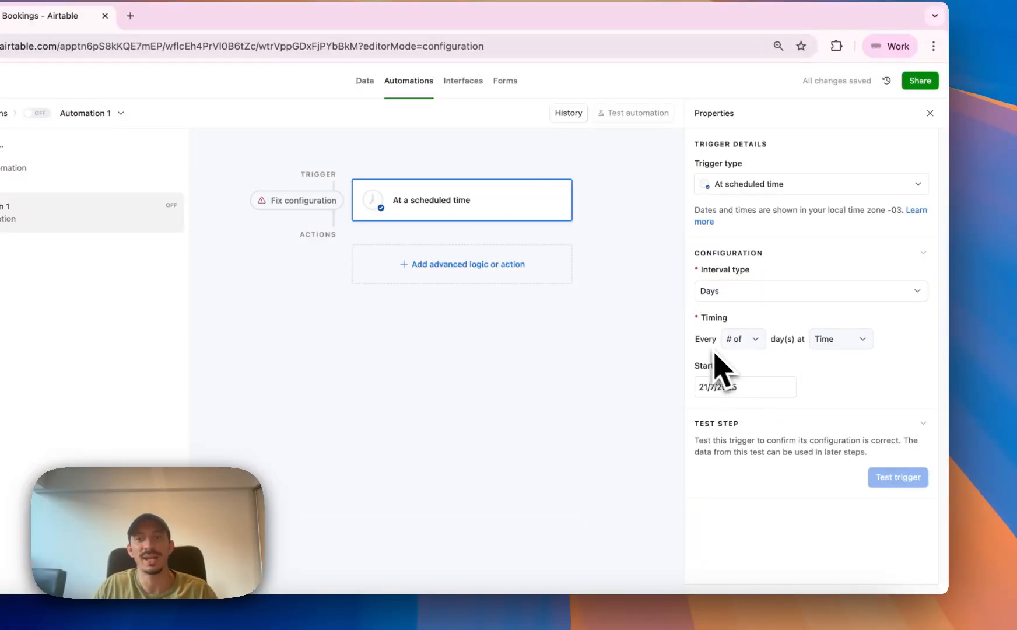
{"action": "left_click", "coordinate": [735, 344]}
{"action": "left_click", "coordinate": [742, 382]}
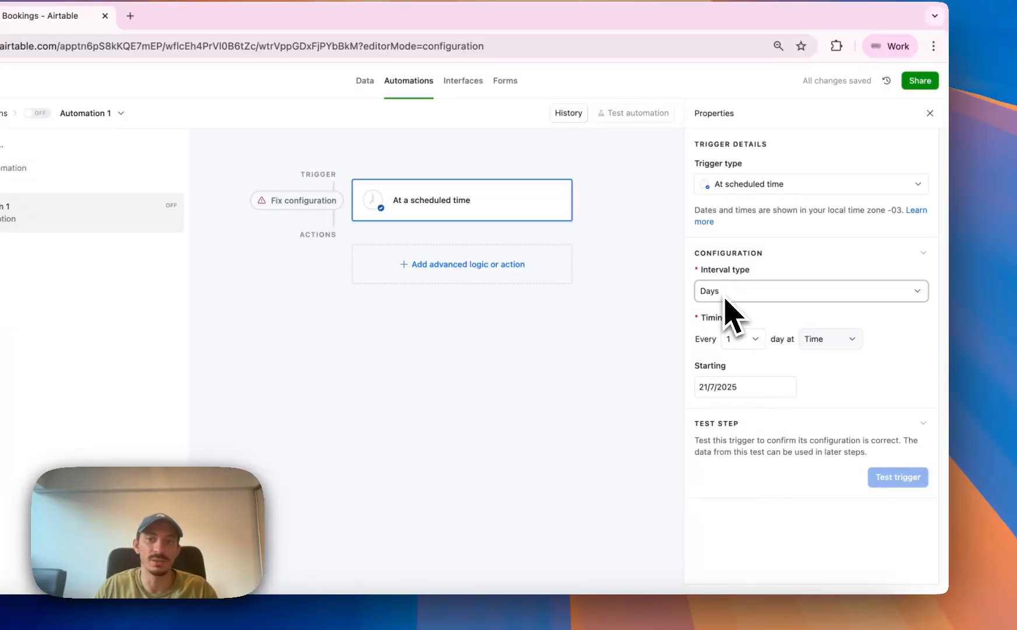
{"action": "left_click", "coordinate": [819, 342]}
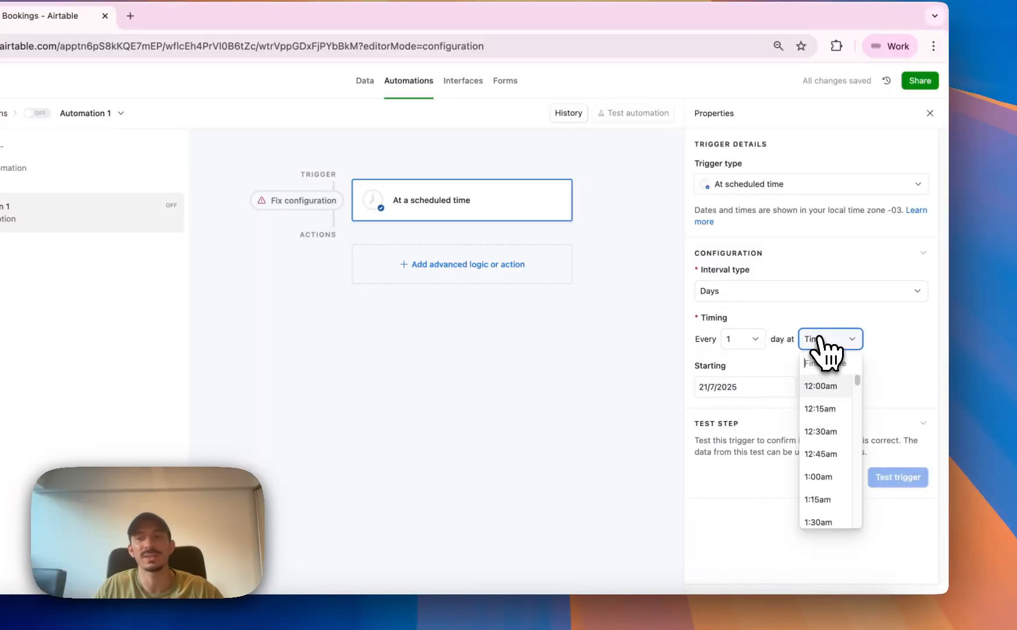
{"action": "scroll", "coordinate": [840, 412], "scroll_direction": "down", "scroll_amount": 15}
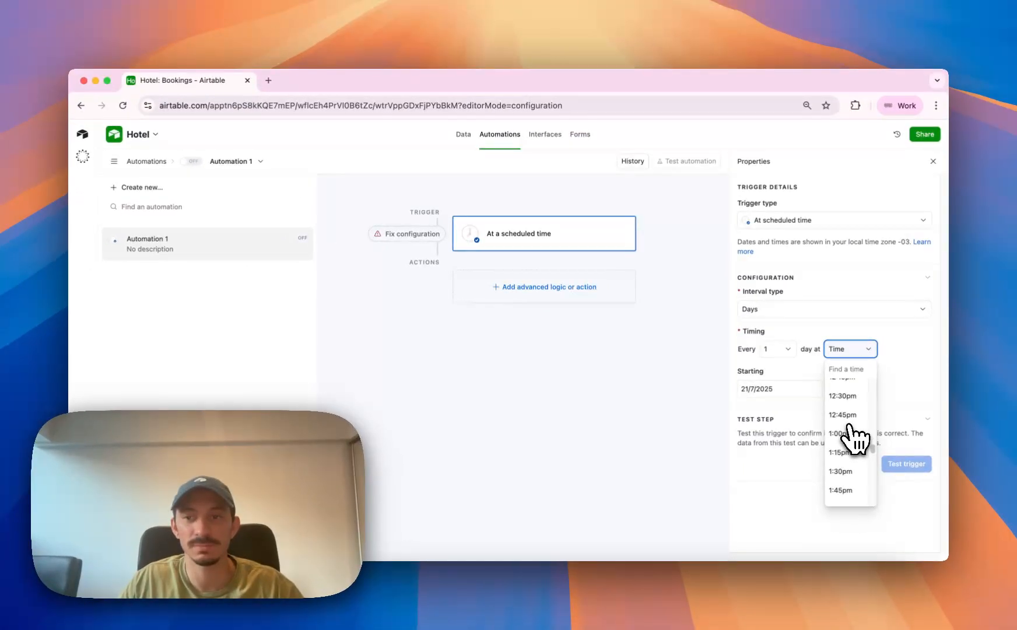
{"action": "scroll", "coordinate": [840, 437], "scroll_direction": "down", "scroll_amount": 10}
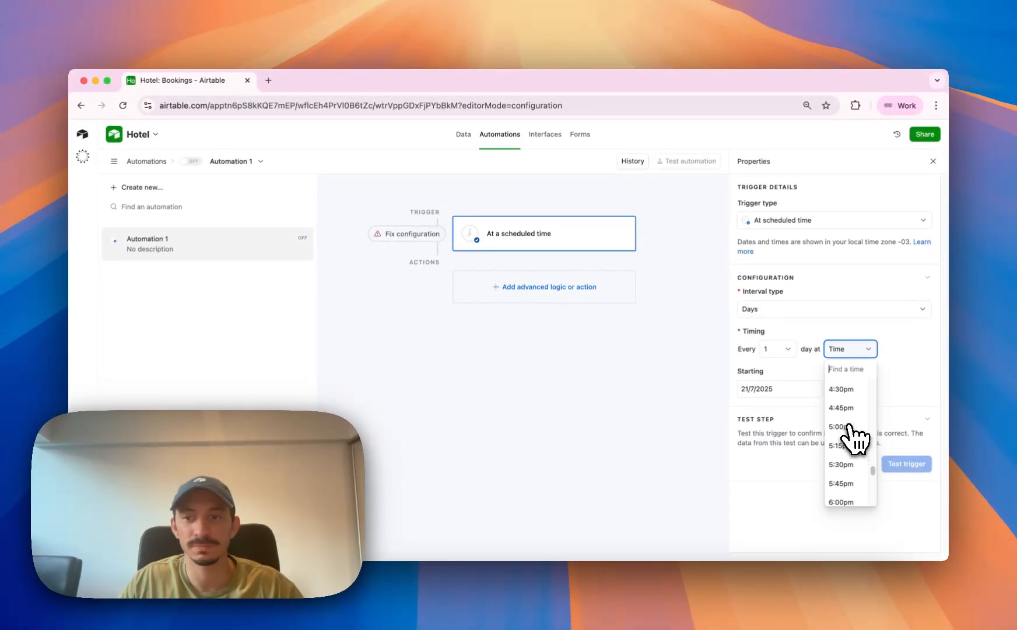
{"action": "scroll", "coordinate": [846, 408], "scroll_direction": "up", "scroll_amount": 2}
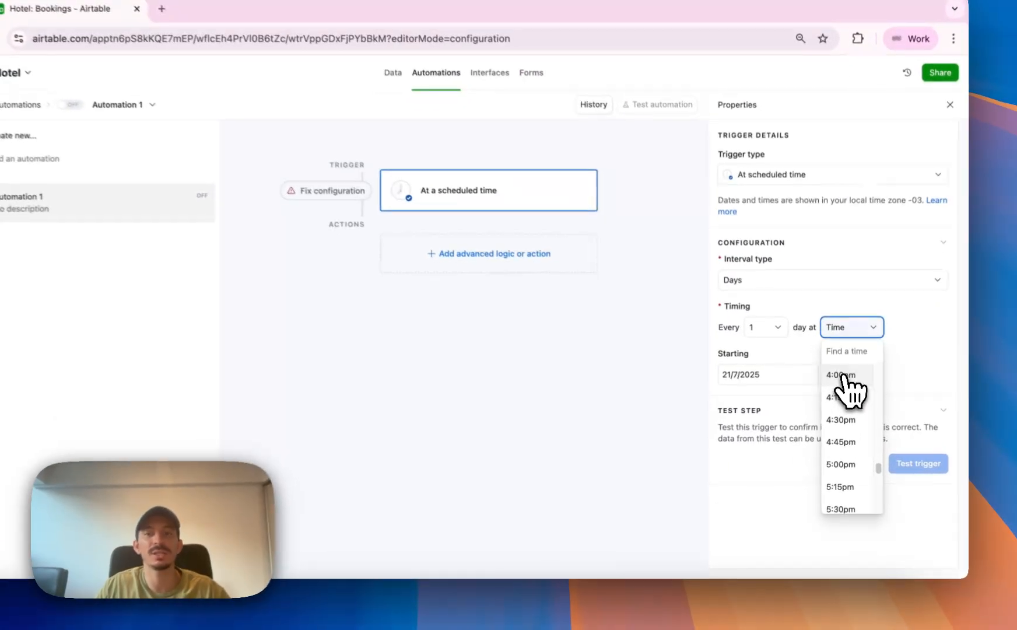
{"action": "left_click", "coordinate": [843, 376]}
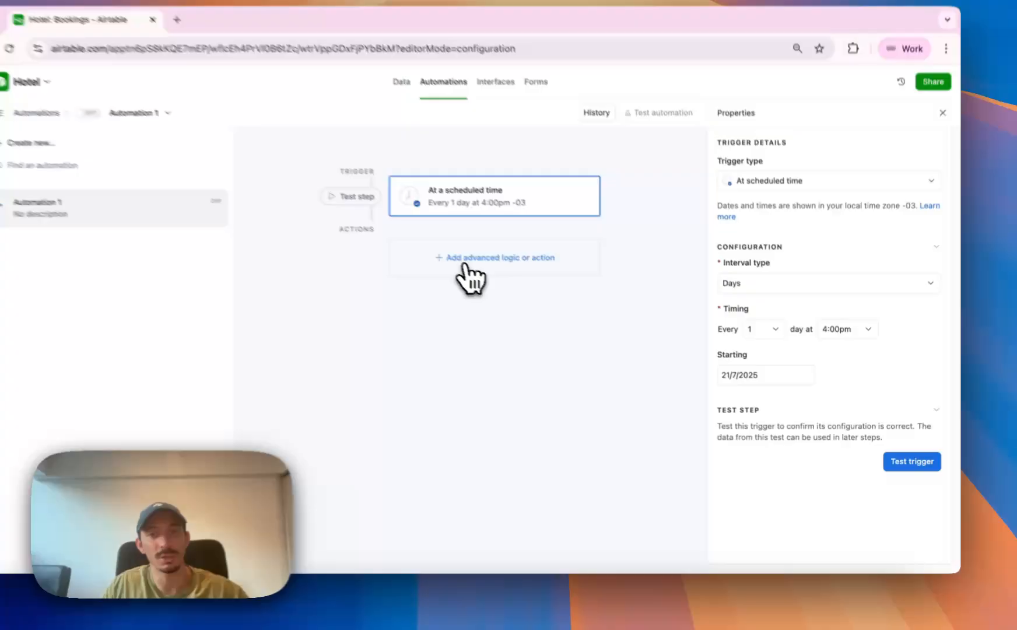
Add a Find records action that searches the Bookings table based on a condition.
{"action": "left_click", "coordinate": [516, 294]}
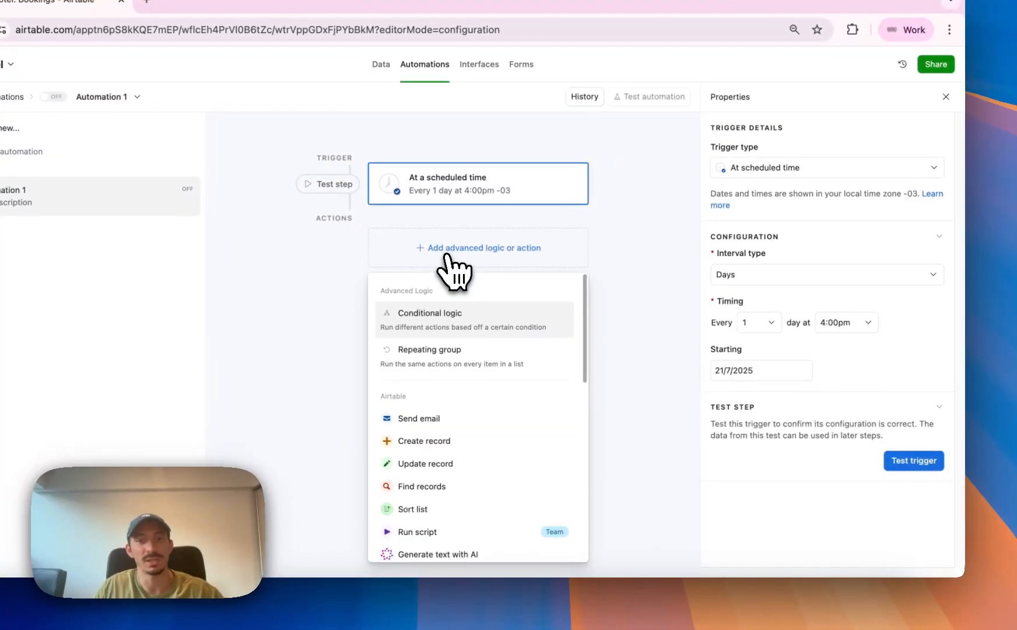
{"action": "left_click", "coordinate": [480, 491]}
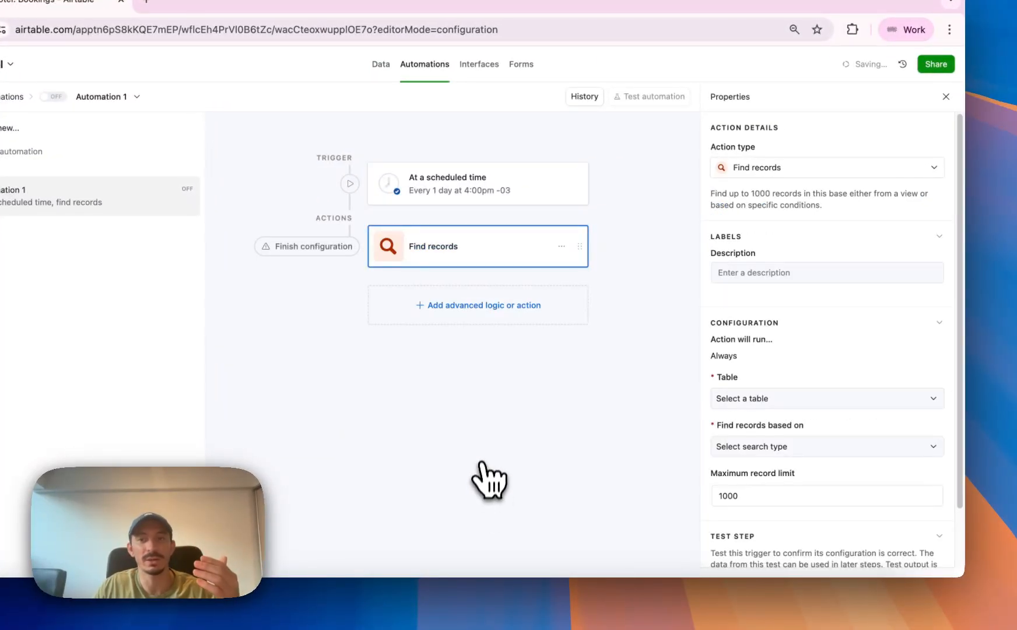
{"action": "left_click", "coordinate": [743, 401]}
{"action": "left_click", "coordinate": [750, 485]}
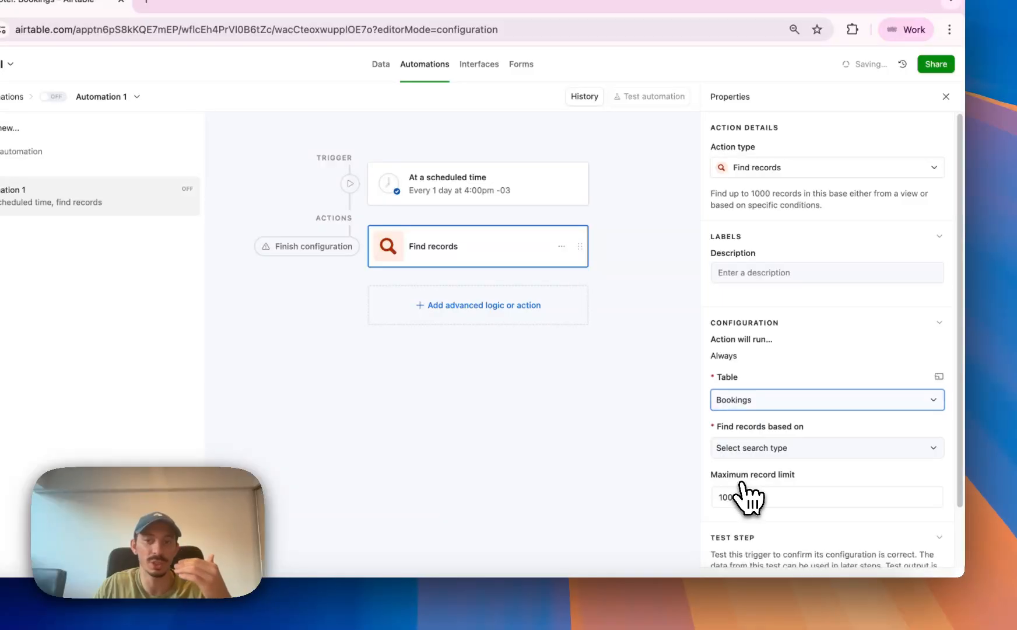
{"action": "left_click", "coordinate": [735, 453]}
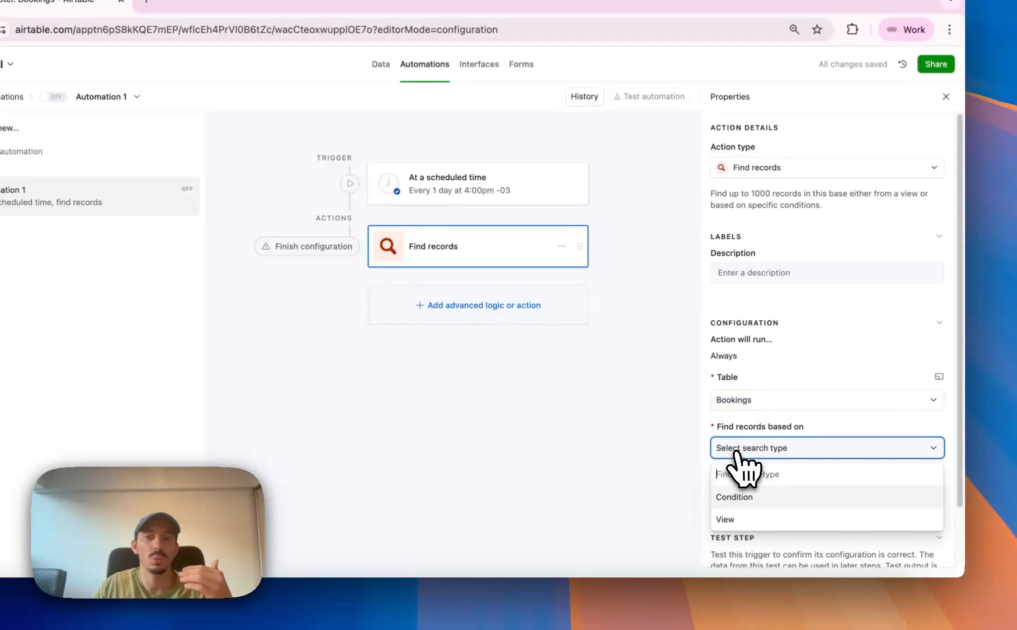
{"action": "left_click", "coordinate": [746, 500]}
{"action": "left_click", "coordinate": [749, 500]}
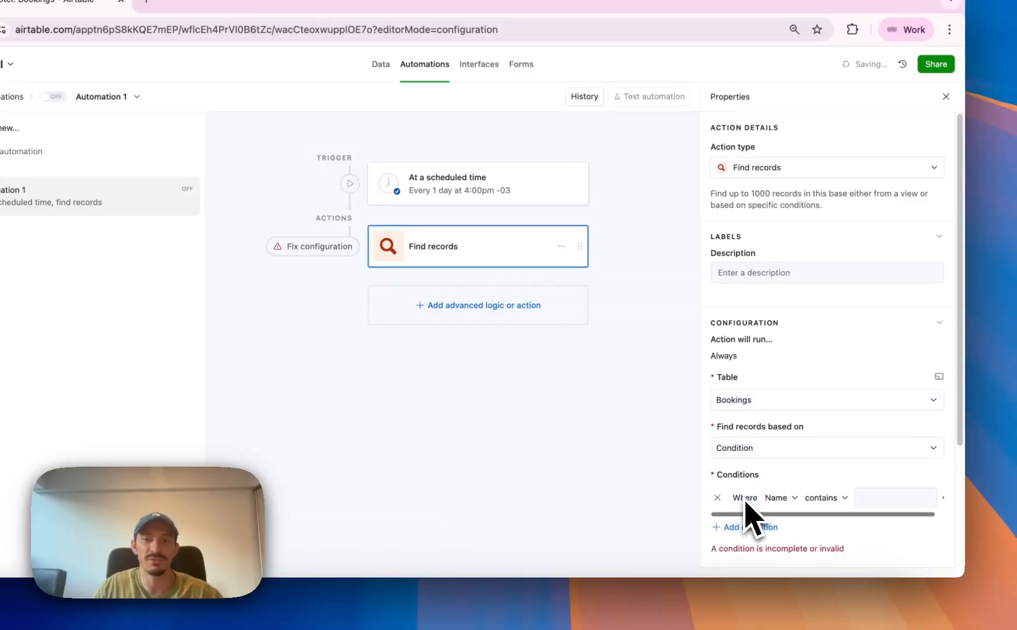
Set the search condition to Start Date is today.
{"action": "left_click", "coordinate": [776, 497]}
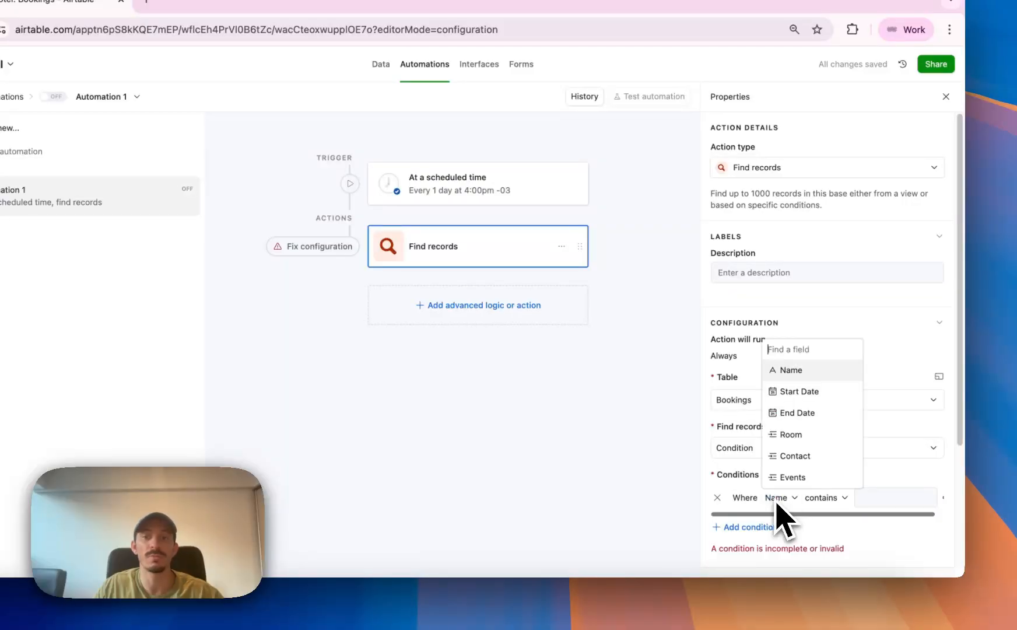
{"action": "left_click", "coordinate": [788, 392]}
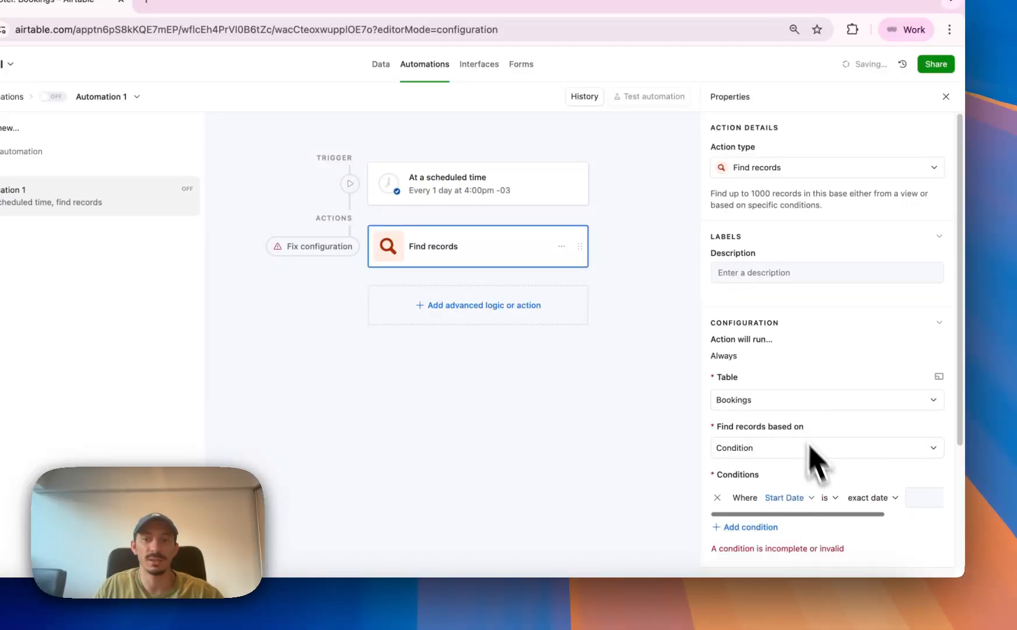
{"action": "left_click", "coordinate": [863, 499]}
{"action": "scroll", "coordinate": [784, 448], "scroll_direction": "up", "scroll_amount": 2}
{"action": "scroll", "coordinate": [779, 434], "scroll_direction": "up", "scroll_amount": 3}
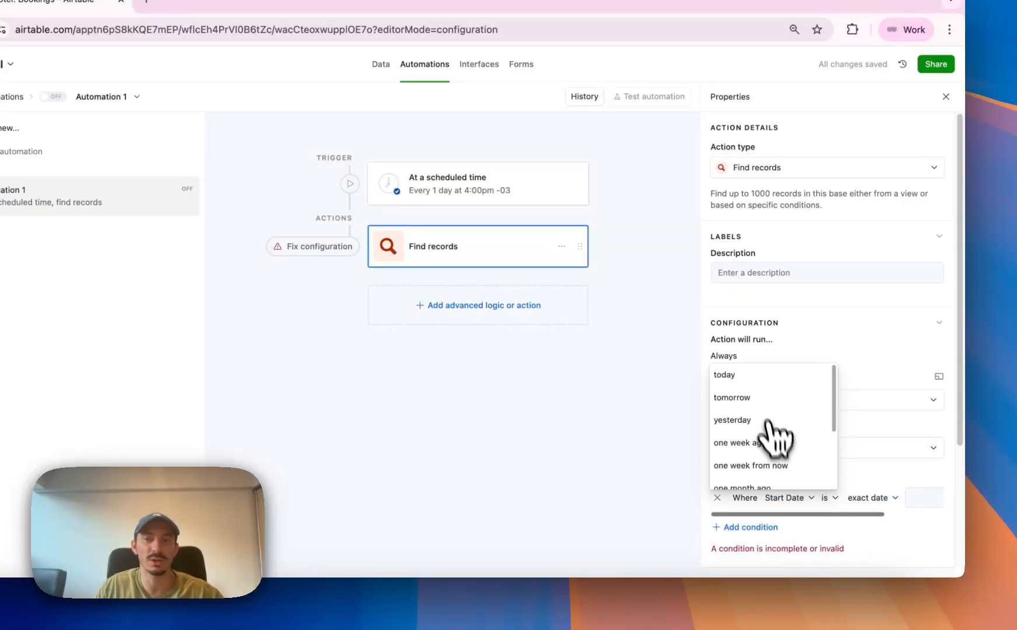
{"action": "left_click", "coordinate": [758, 379]}
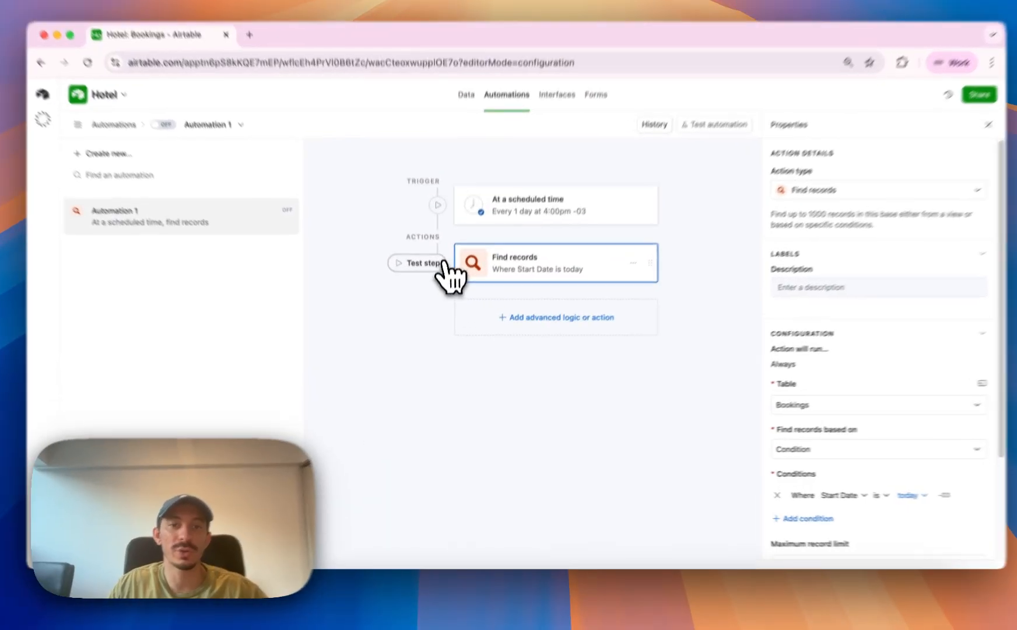
Test the Find records action and review the start dates of the records it returns.
{"action": "left_click", "coordinate": [427, 285]}
{"action": "left_click", "coordinate": [435, 248]}
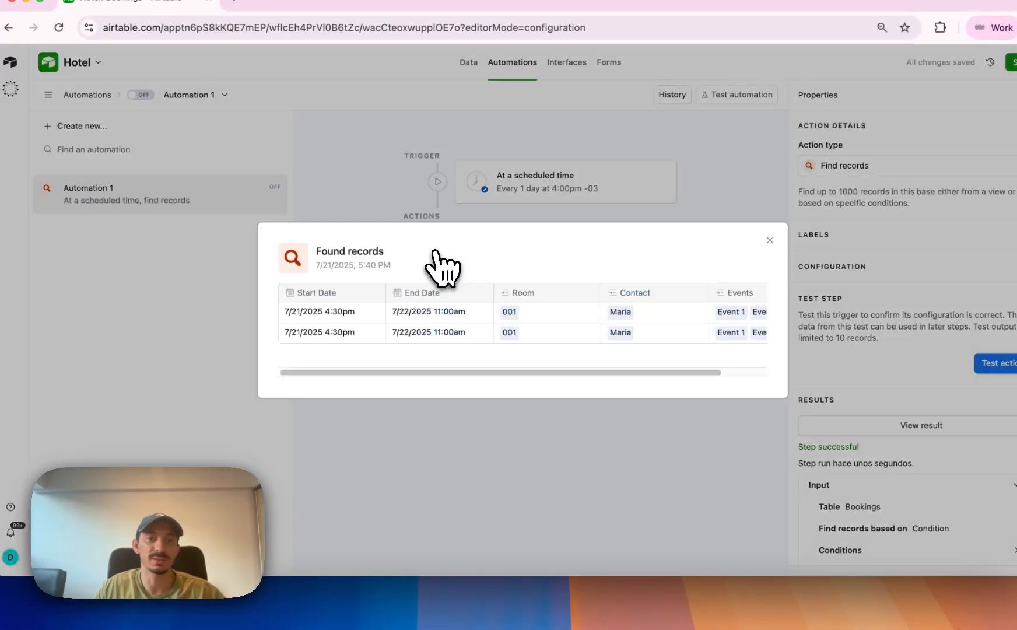
{"action": "left_click", "coordinate": [544, 521]}
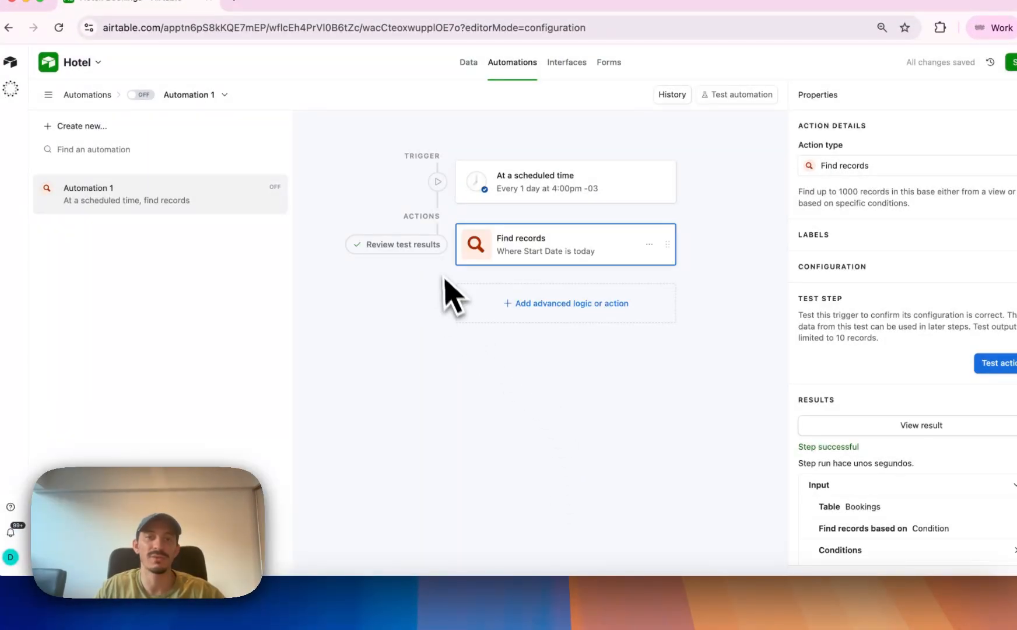
{"action": "left_click", "coordinate": [408, 249]}
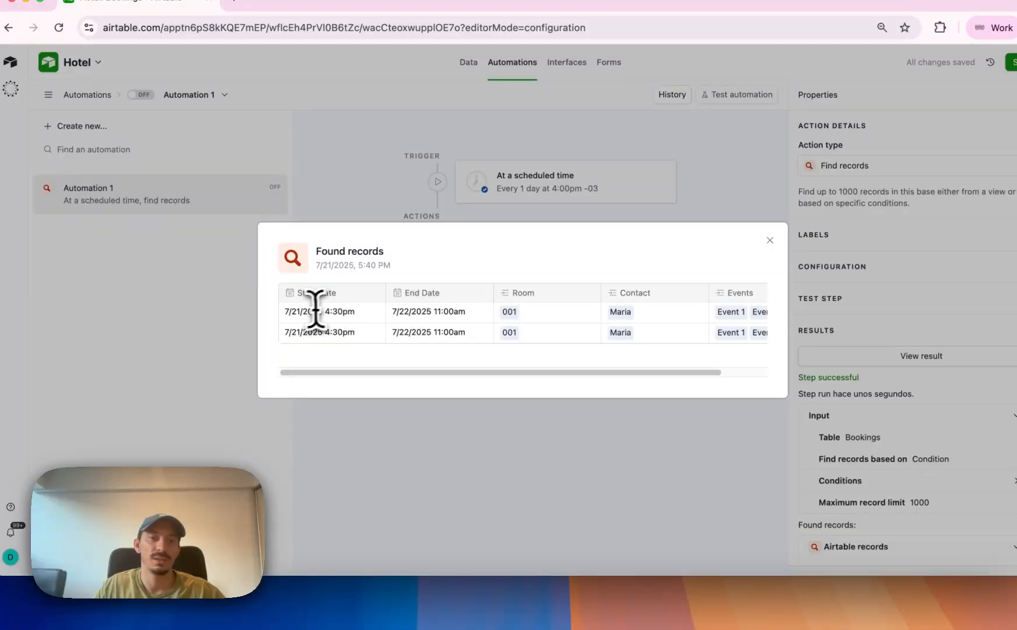
{"action": "left_click_drag", "start_coordinate": [295, 311], "coordinate": [275, 335]}
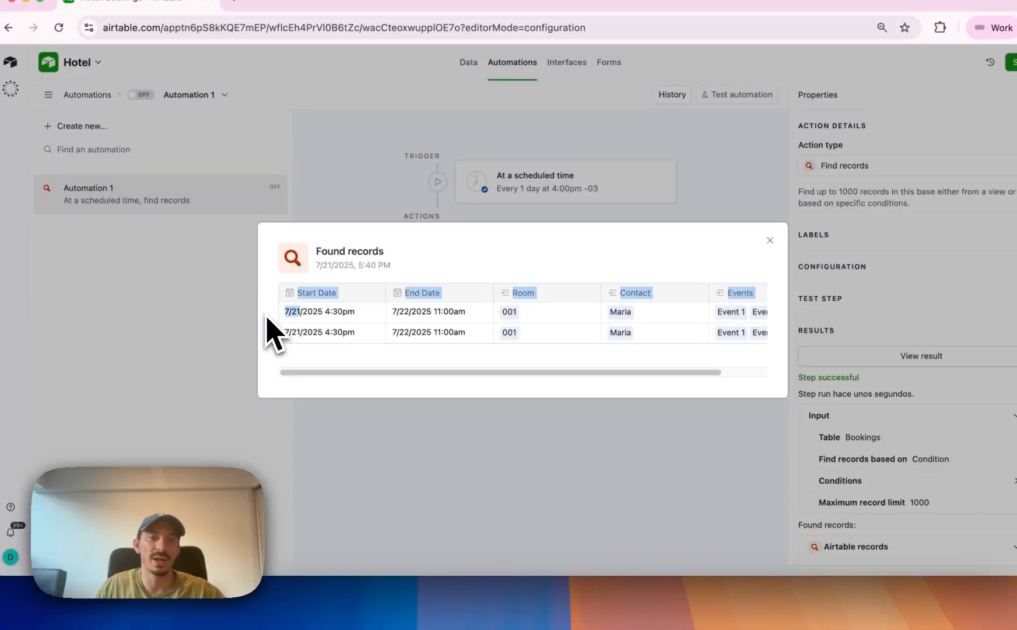
{"action": "left_click", "coordinate": [433, 429]}
Add a repeating group after Find records, using that action's list of records as the input list.
{"action": "left_click", "coordinate": [519, 306]}
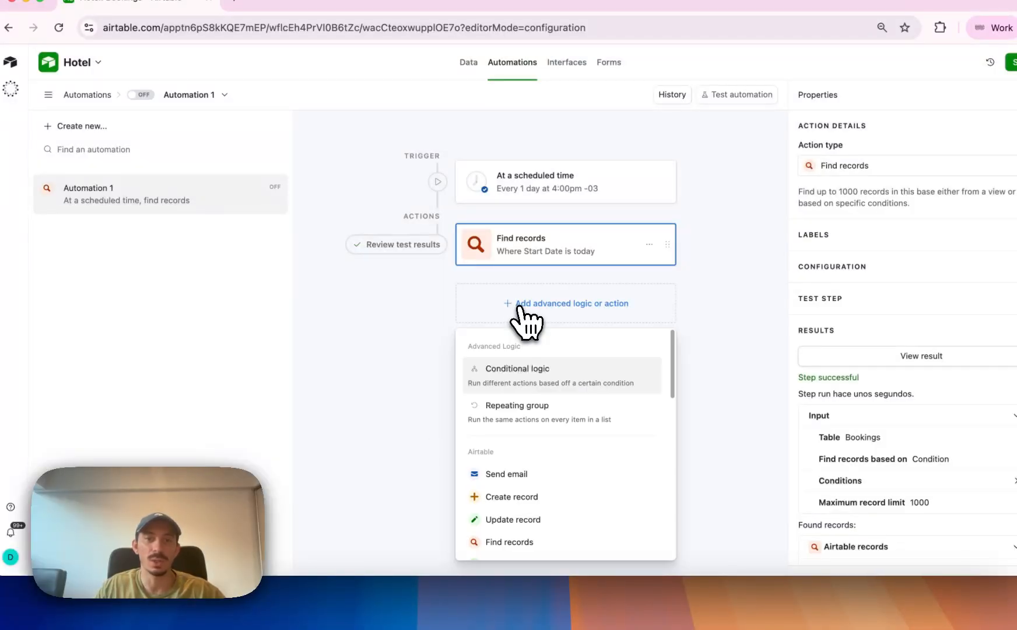
{"action": "left_click", "coordinate": [552, 412]}
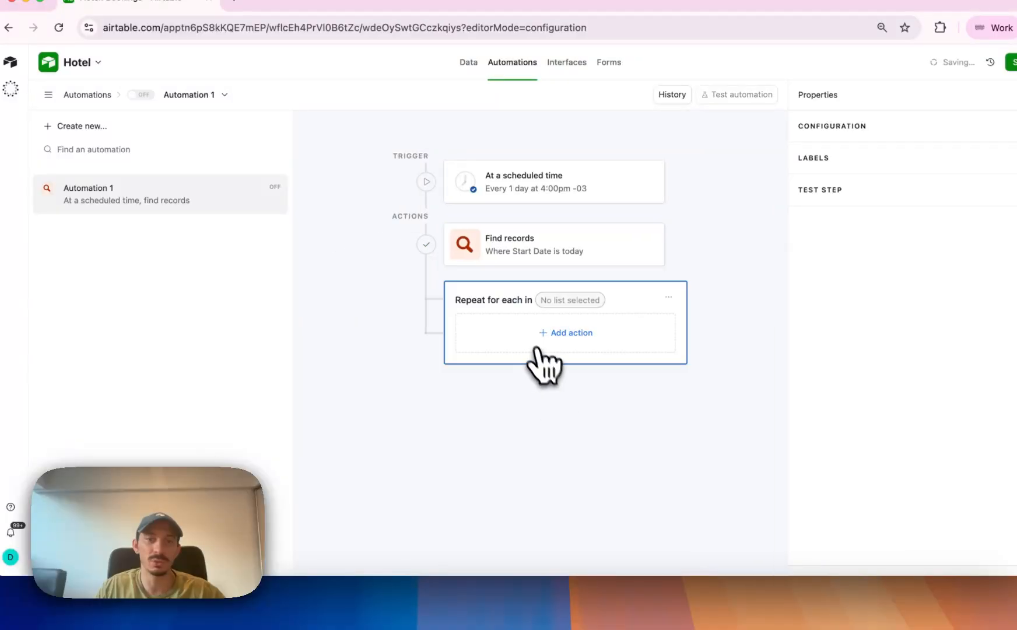
{"action": "left_click", "coordinate": [495, 299]}
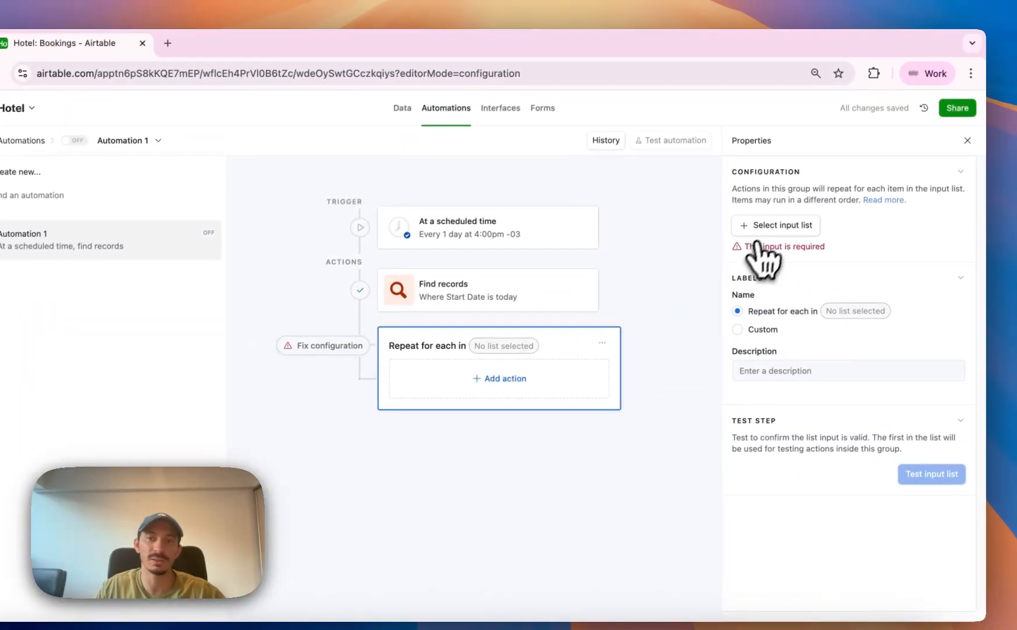
{"action": "left_click", "coordinate": [768, 229]}
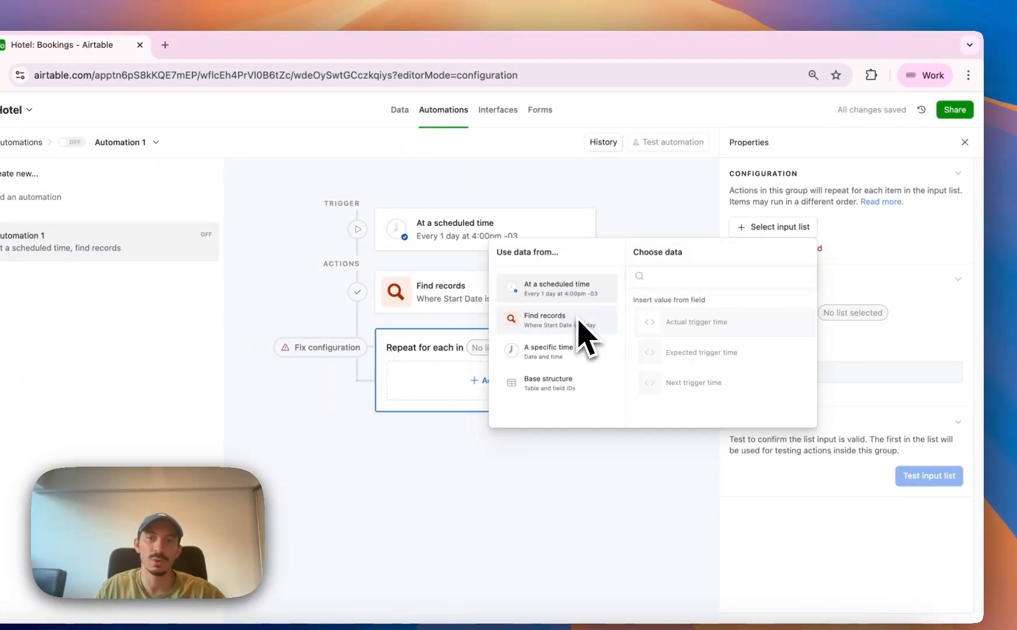
{"action": "left_click", "coordinate": [543, 331]}
{"action": "left_click", "coordinate": [686, 318]}
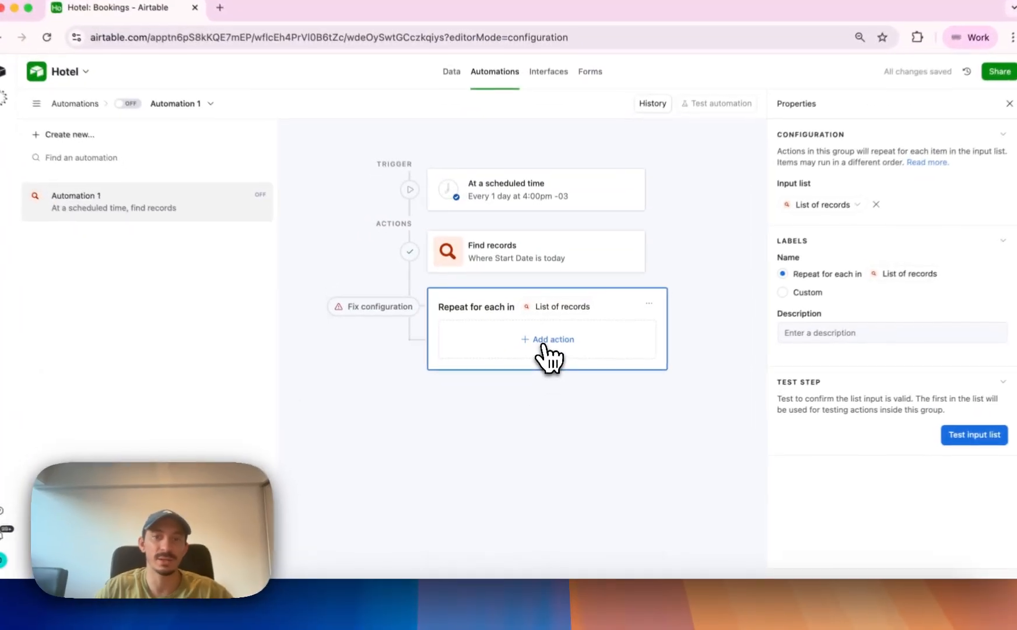
Add a Gmail Send email action inside the repeating group for the list of records.
{"action": "left_click", "coordinate": [541, 361]}
{"action": "scroll", "coordinate": [546, 473], "scroll_direction": "down", "scroll_amount": 5}
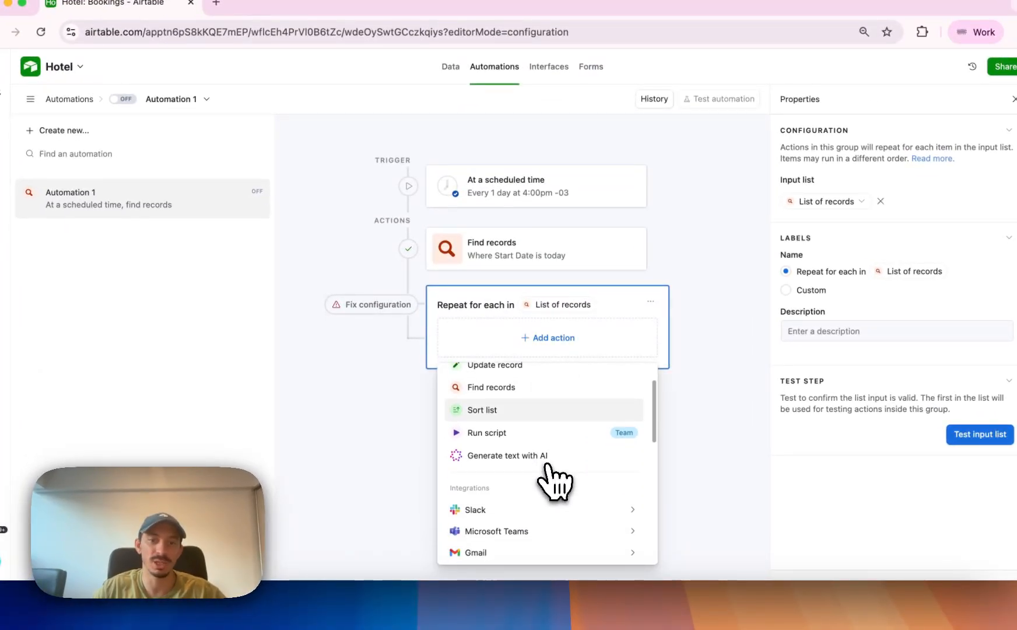
{"action": "scroll", "coordinate": [554, 481], "scroll_direction": "up", "scroll_amount": 5}
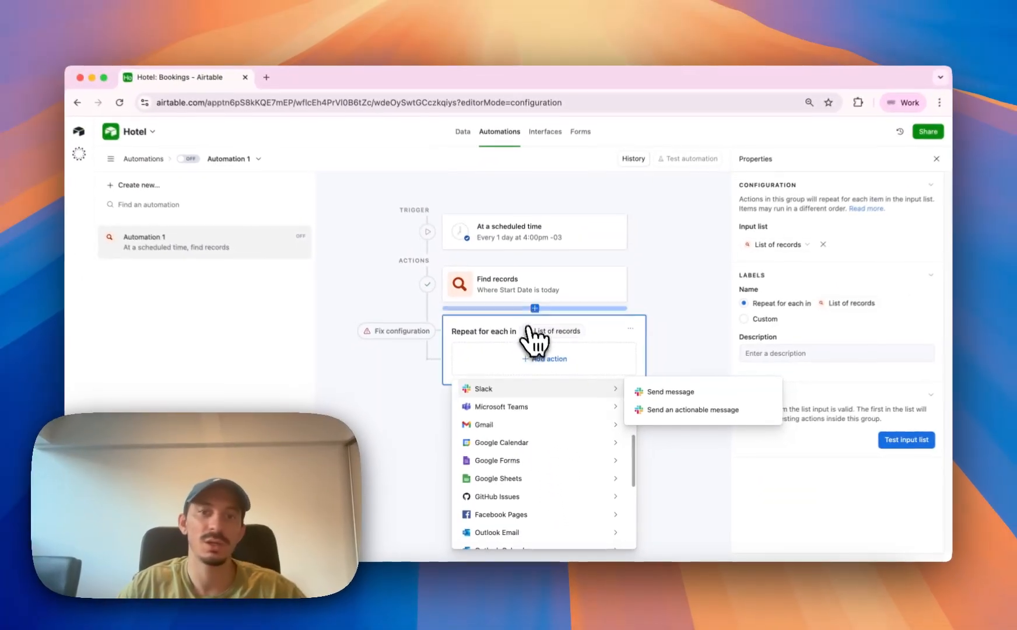
{"action": "scroll", "coordinate": [548, 490], "scroll_direction": "down", "scroll_amount": 5}
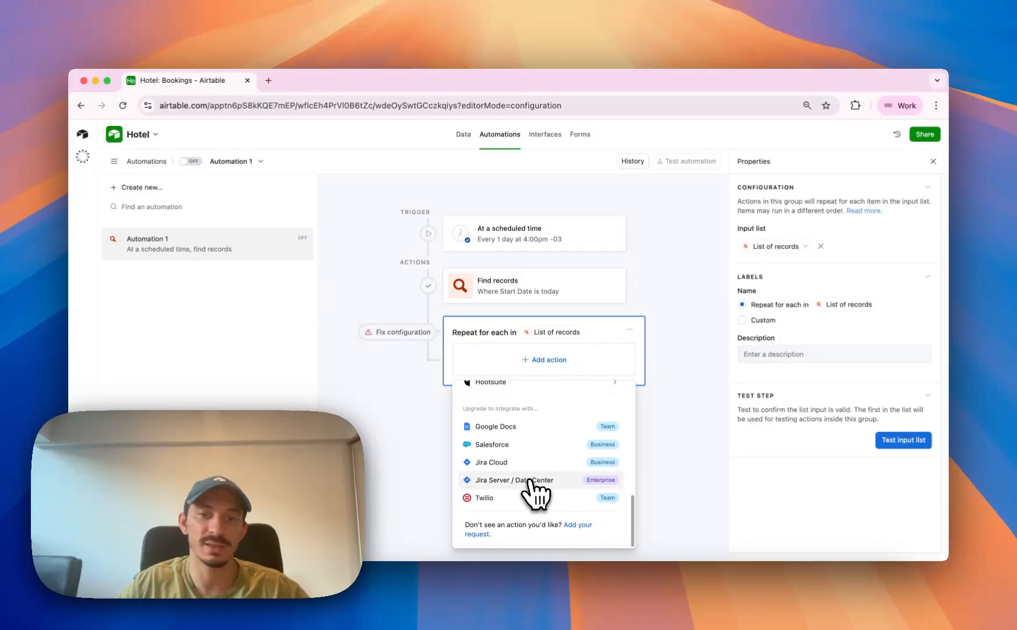
{"action": "scroll", "coordinate": [532, 487], "scroll_direction": "up", "scroll_amount": 3}
{"action": "scroll", "coordinate": [530, 490], "scroll_direction": "up", "scroll_amount": 5}
{"action": "mouse_move", "coordinate": [536, 470]}
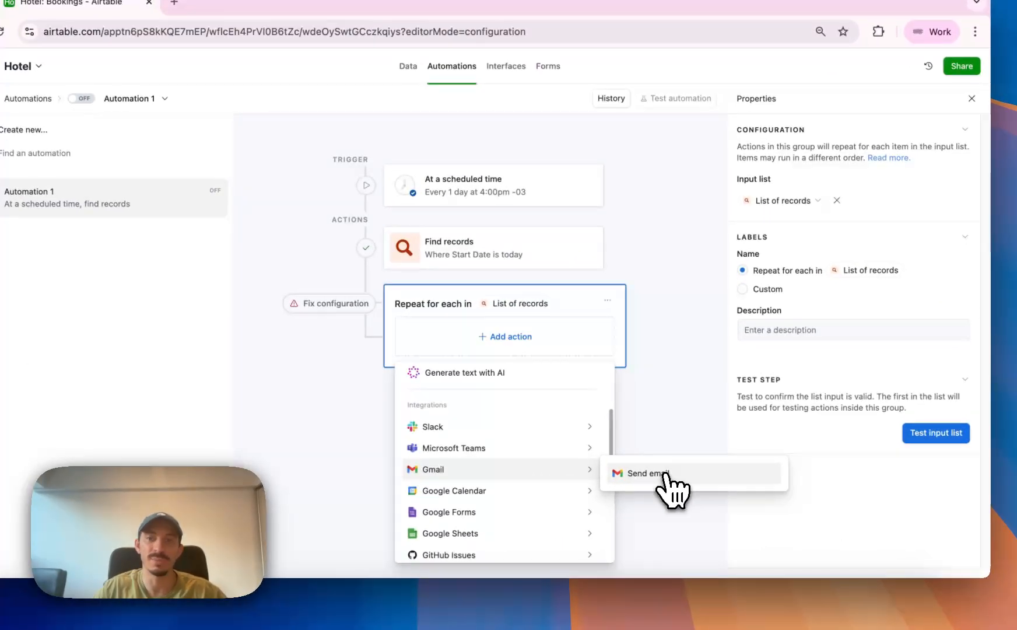
{"action": "left_click", "coordinate": [664, 475]}
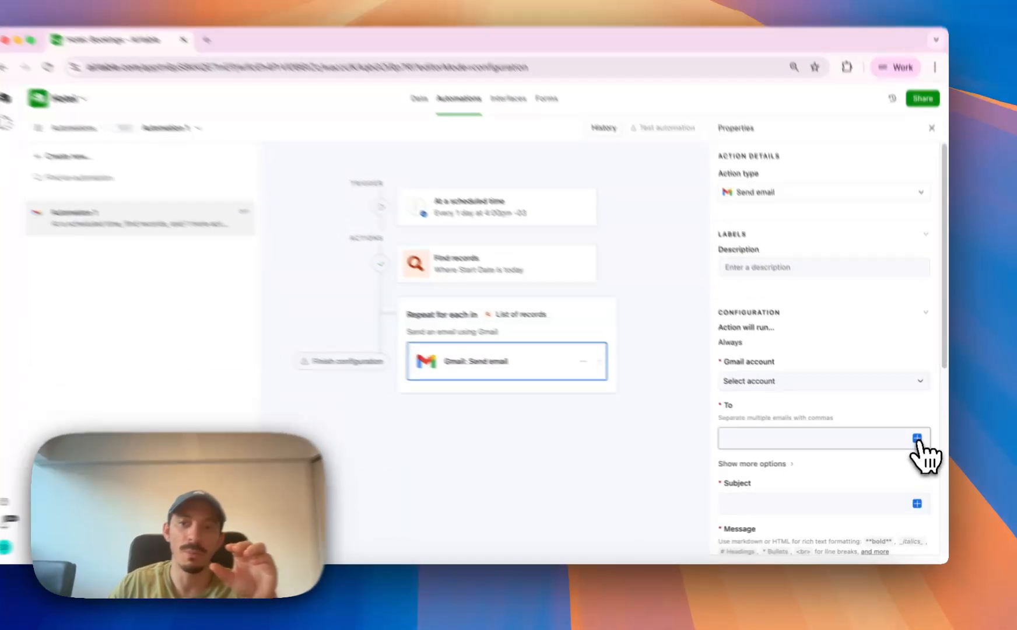
Look at the current-item data available for the email's recipient, and review the scheduled trigger and Find records settings.
{"action": "left_click", "coordinate": [917, 438]}
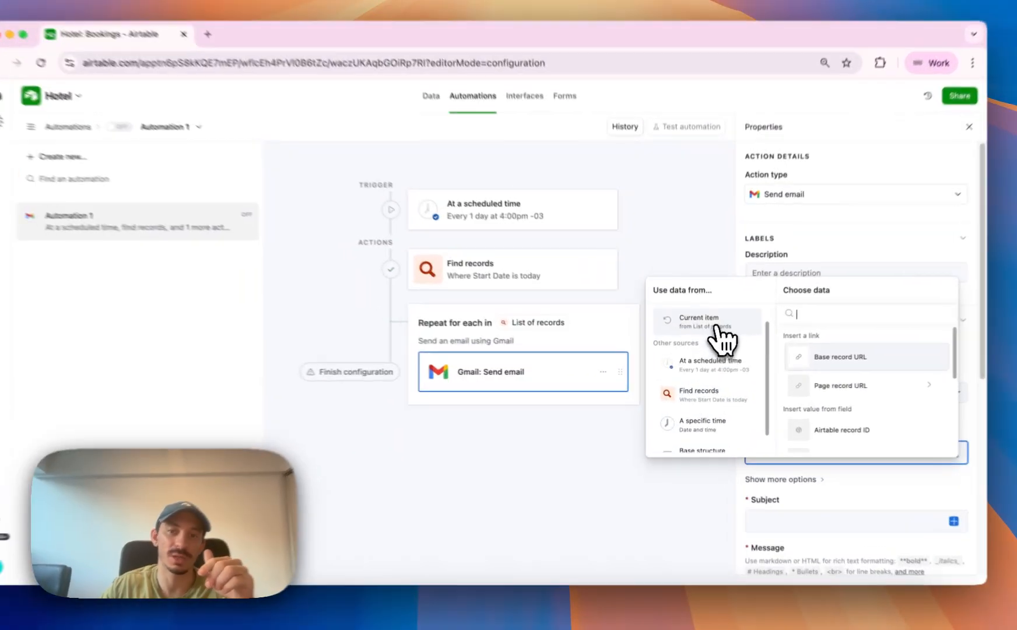
{"action": "key", "text": "Escape"}
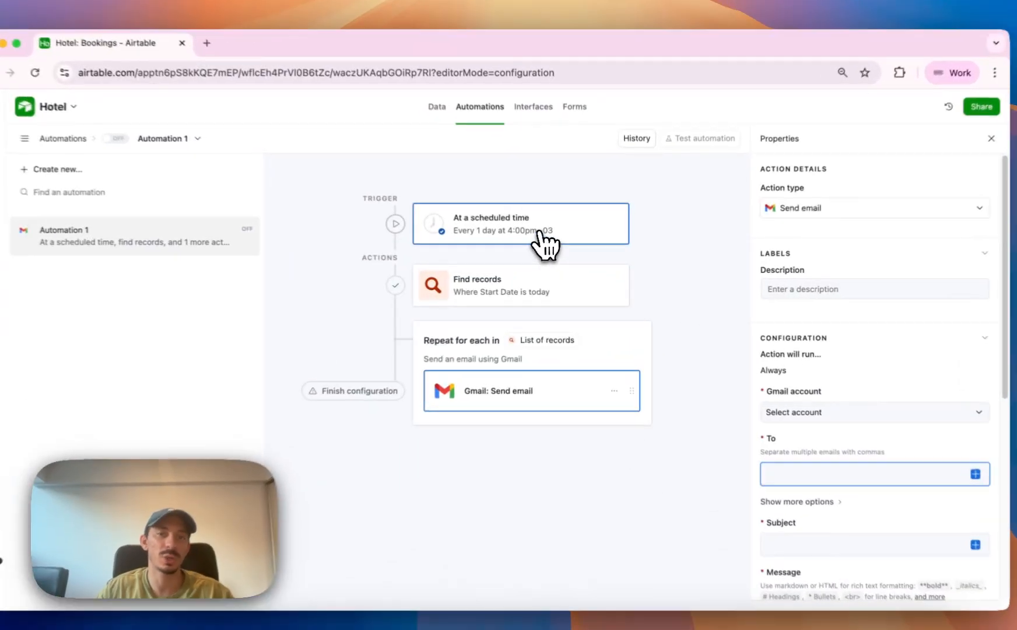
{"action": "left_click", "coordinate": [534, 236]}
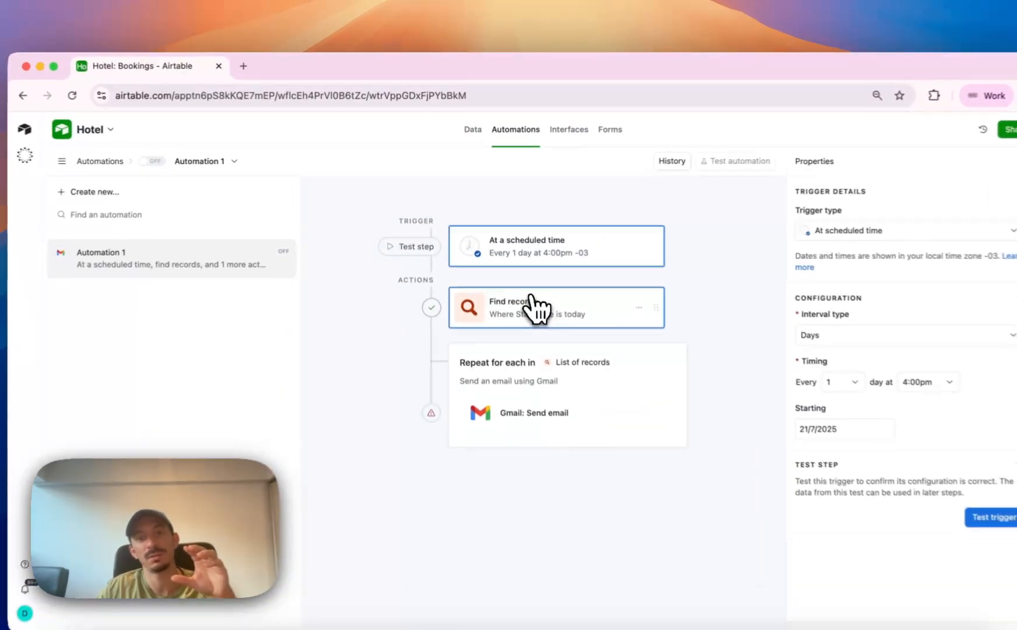
{"action": "left_click", "coordinate": [561, 289]}
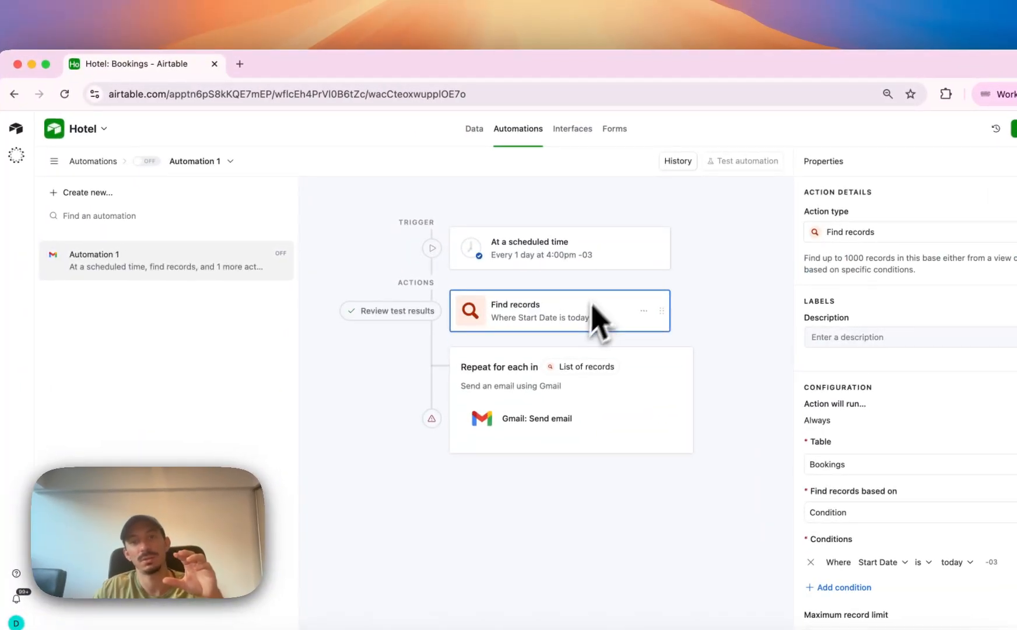
In the Bookings table, set the second booking's start time to 6:30pm.
{"action": "left_click", "coordinate": [476, 140]}
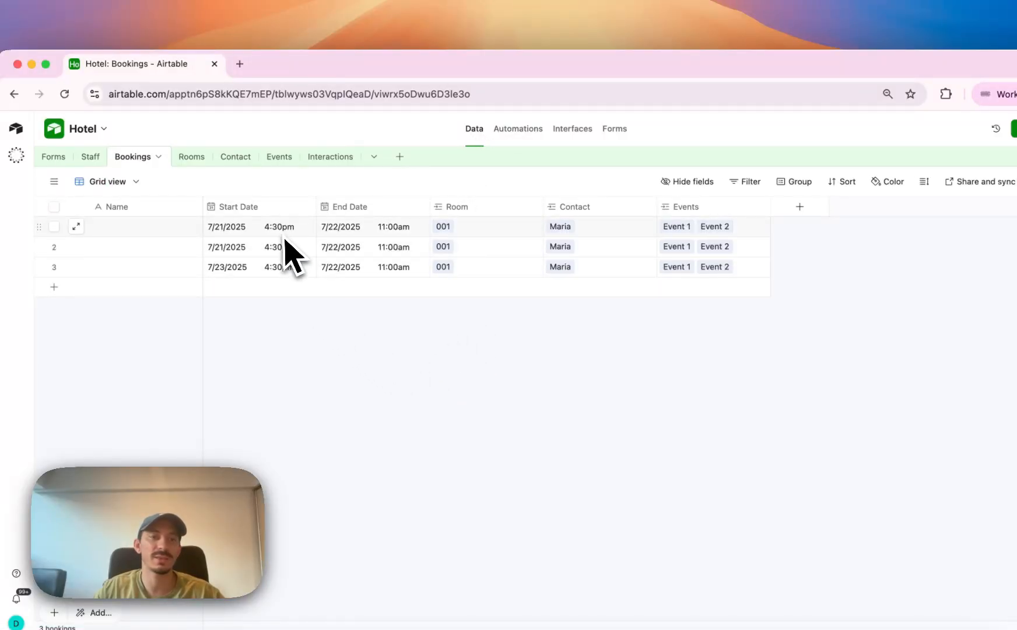
{"action": "left_click_drag", "start_coordinate": [281, 232], "coordinate": [284, 269]}
{"action": "left_click", "coordinate": [290, 373]}
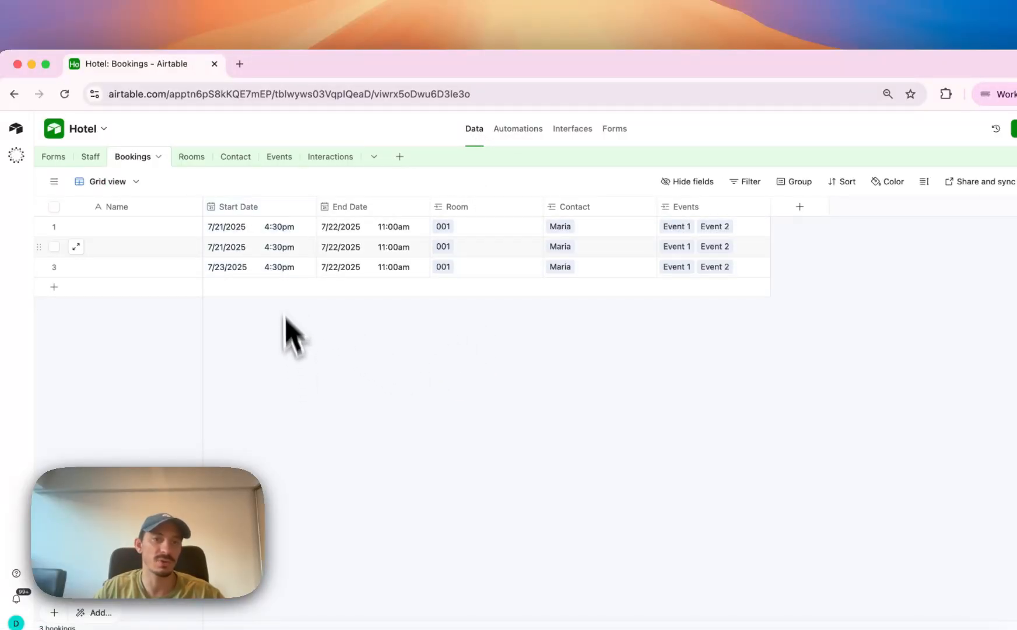
{"action": "left_click", "coordinate": [281, 248]}
{"action": "left_click", "coordinate": [280, 248]}
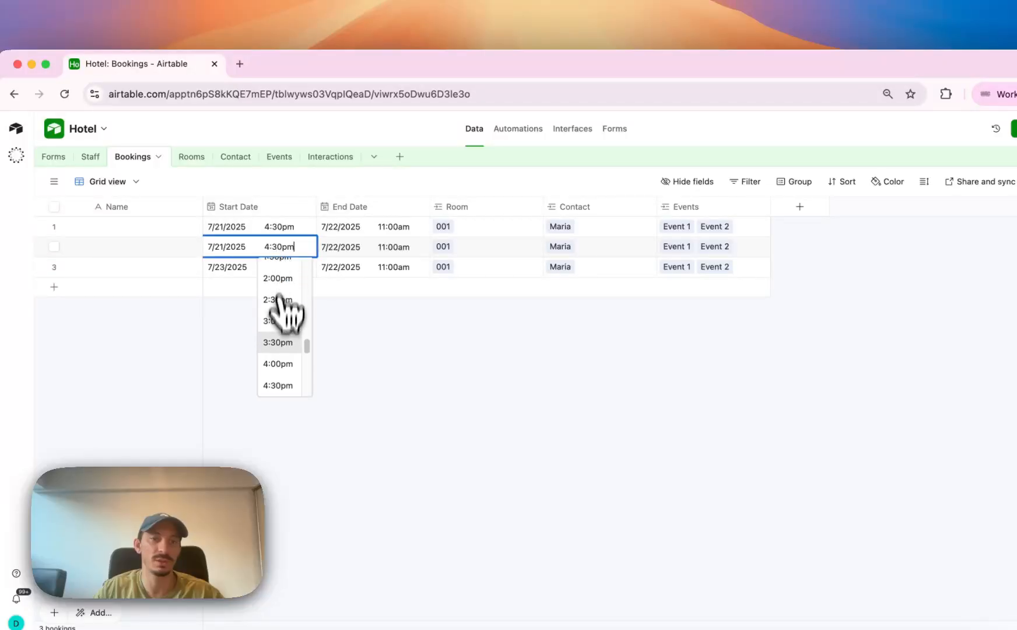
{"action": "scroll", "coordinate": [280, 350], "scroll_direction": "down", "scroll_amount": 3}
{"action": "left_click", "coordinate": [288, 374]}
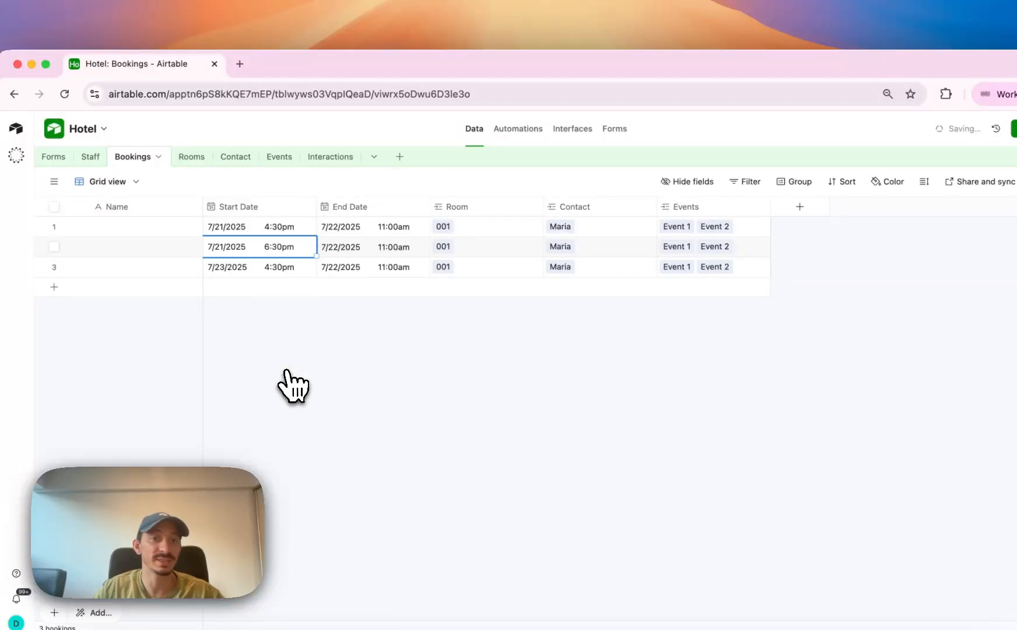
{"action": "left_click", "coordinate": [320, 392]}
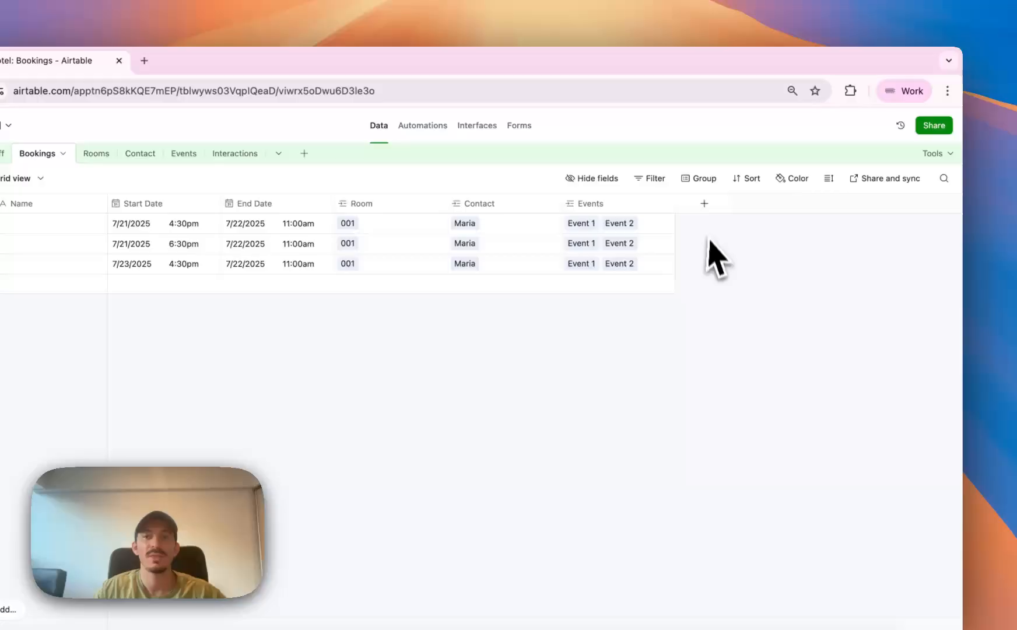
Add a new formula field named Minutes for Check In to the Bookings table.
{"action": "left_click", "coordinate": [704, 203]}
{"action": "type", "text": "form"}
{"action": "key", "text": "Return"}
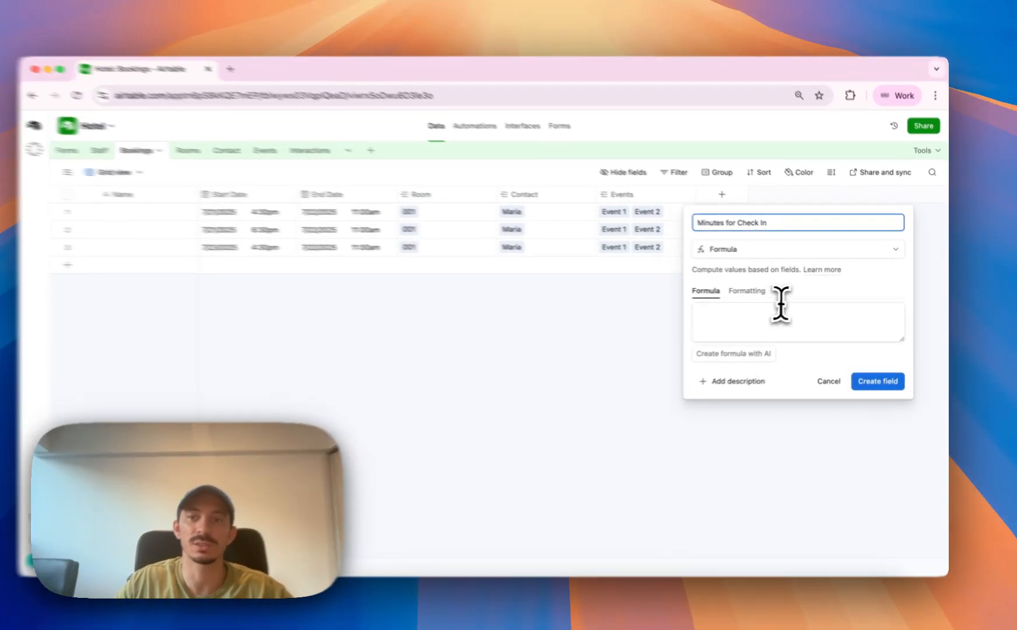
Enter the formula DATETIME_DIFF({Start Date}, NOW(), "minutes") and create the field.
{"action": "left_click", "coordinate": [793, 315]}
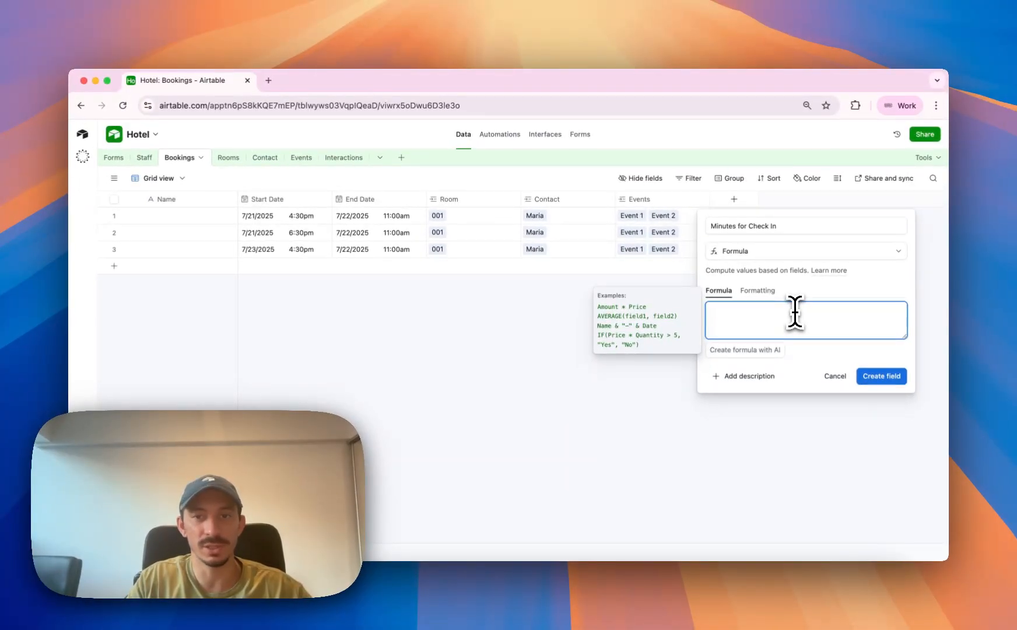
{"action": "type", "text": "dateti"}
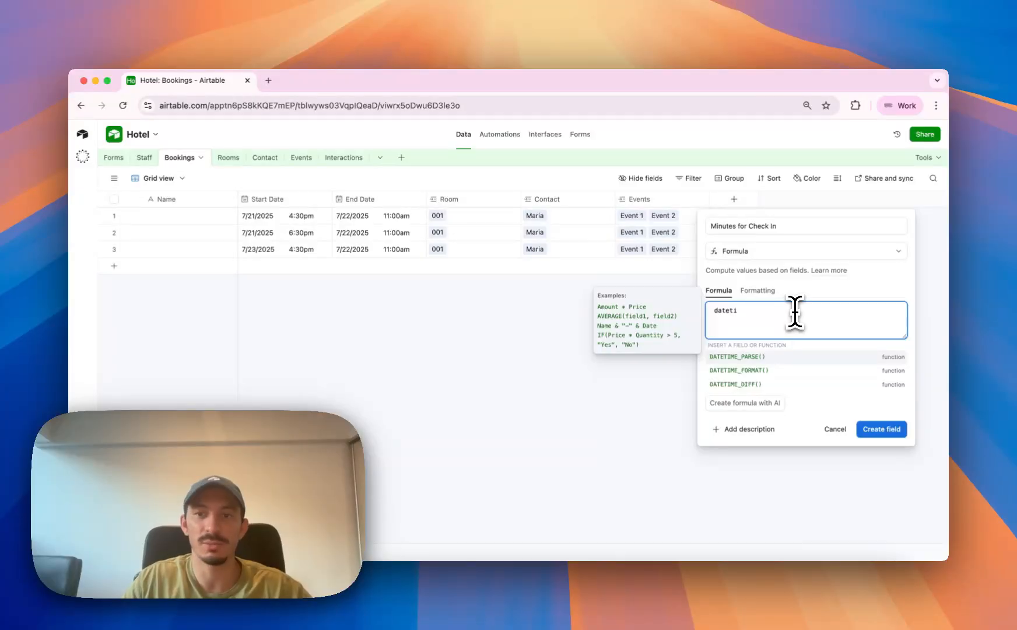
{"action": "key", "text": "Down"}
{"action": "key", "text": "Down"}
{"action": "key", "text": "Return"}
{"action": "type", "text": "sta"}
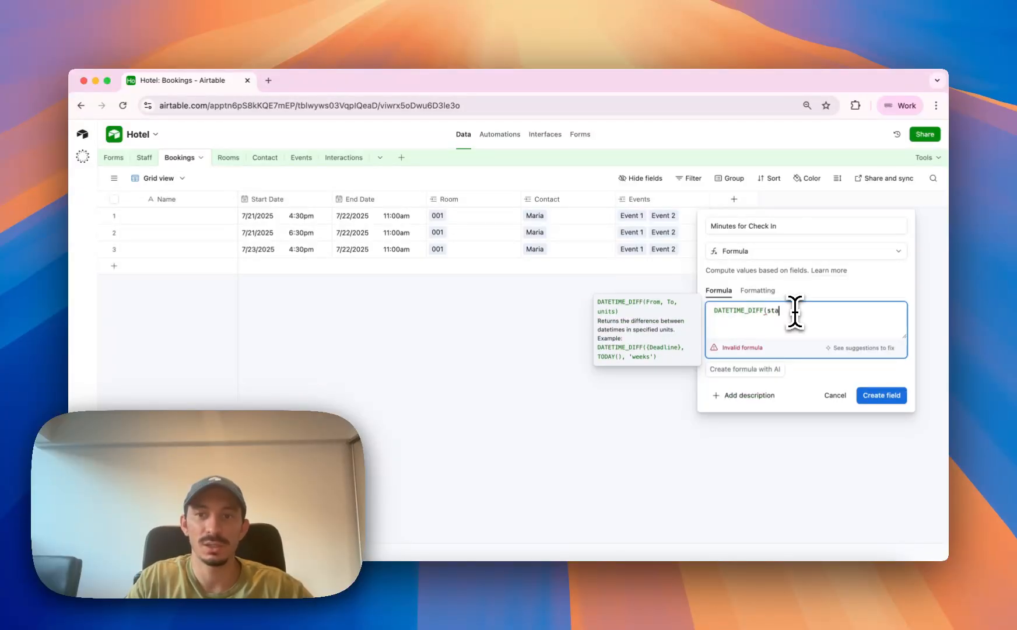
{"action": "type", "text": "rt"}
{"action": "key", "text": "Return"}
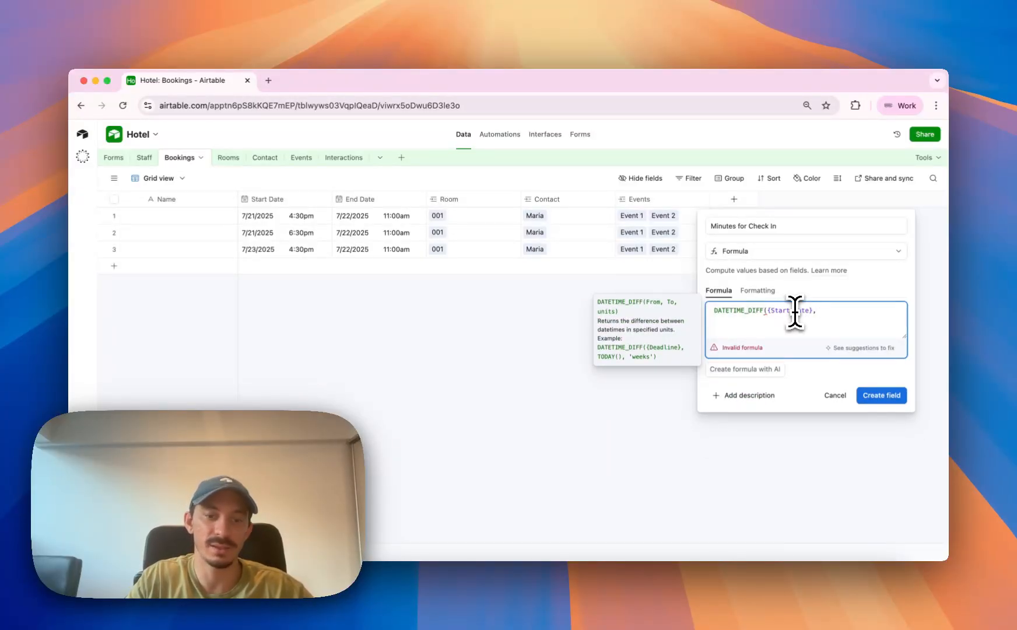
{"action": "type", "text": ", NOW"}
{"action": "key", "text": "Return"}
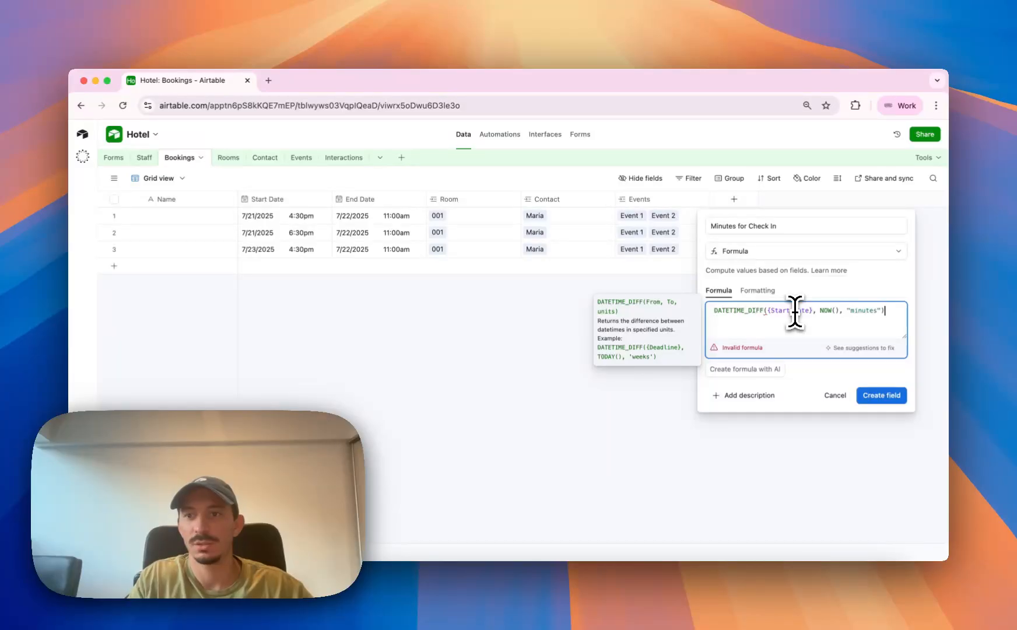
{"action": "left_click", "coordinate": [892, 387]}
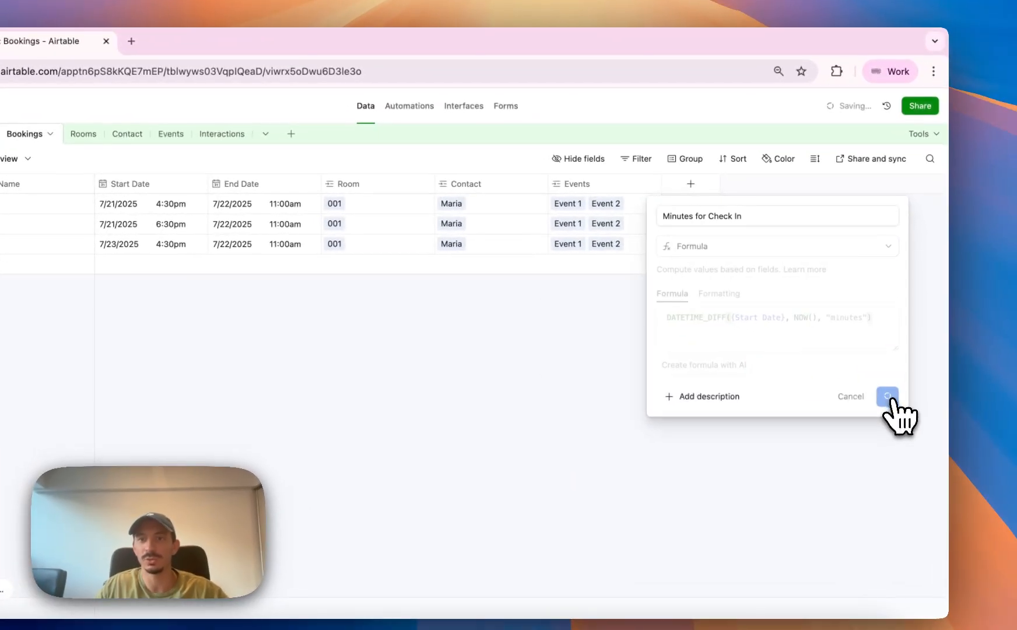
Compare the Minutes for Check In values with the start dates and times of the bookings.
{"action": "left_click", "coordinate": [763, 212]}
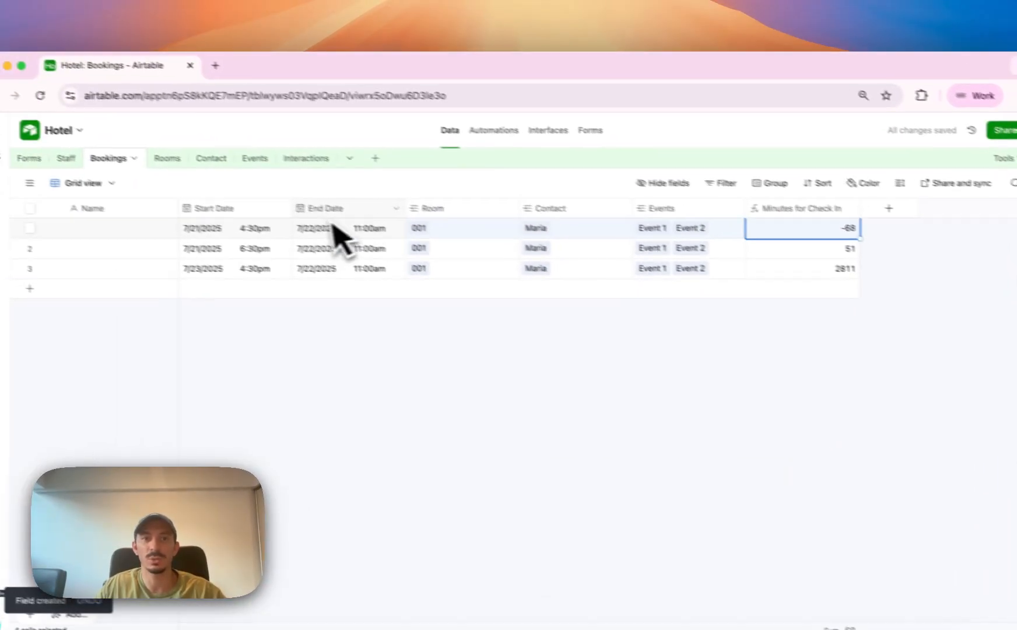
{"action": "left_click", "coordinate": [829, 301]}
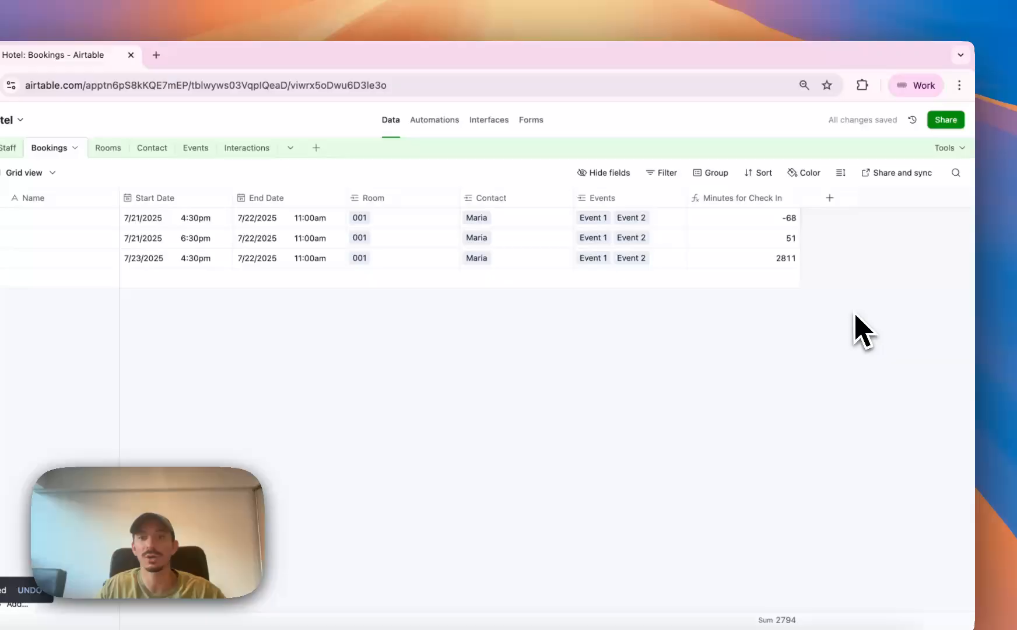
{"action": "left_click", "coordinate": [761, 241]}
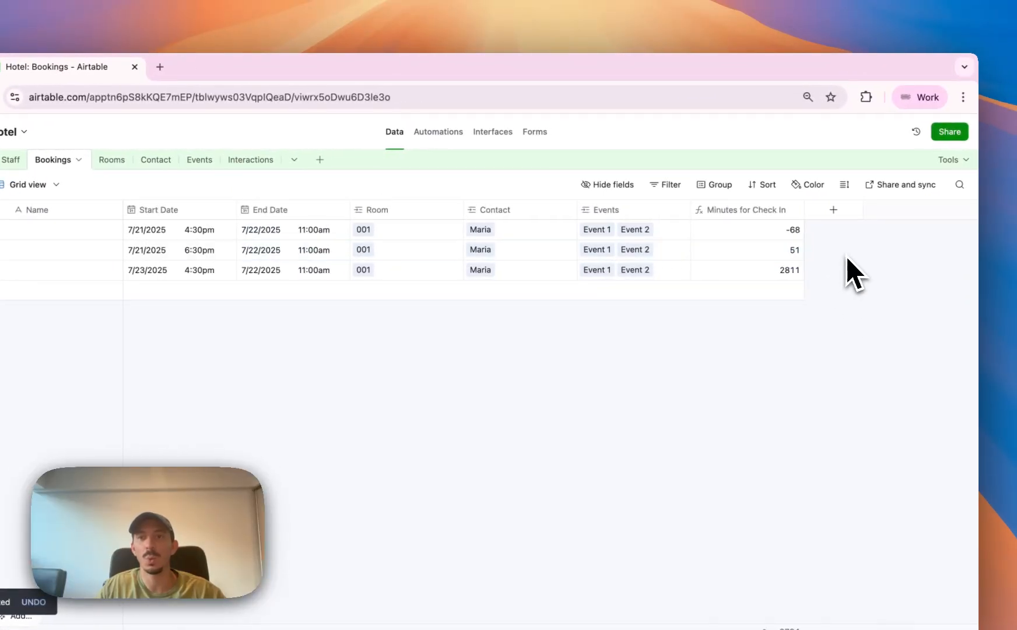
{"action": "left_click", "coordinate": [222, 255]}
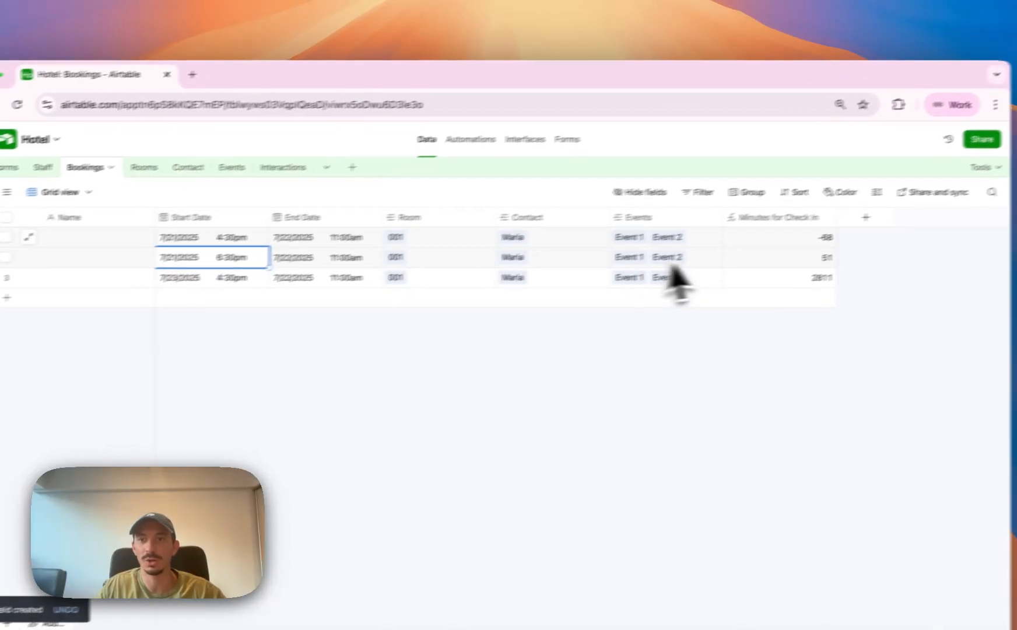
{"action": "left_click", "coordinate": [813, 249]}
{"action": "left_click", "coordinate": [941, 255]}
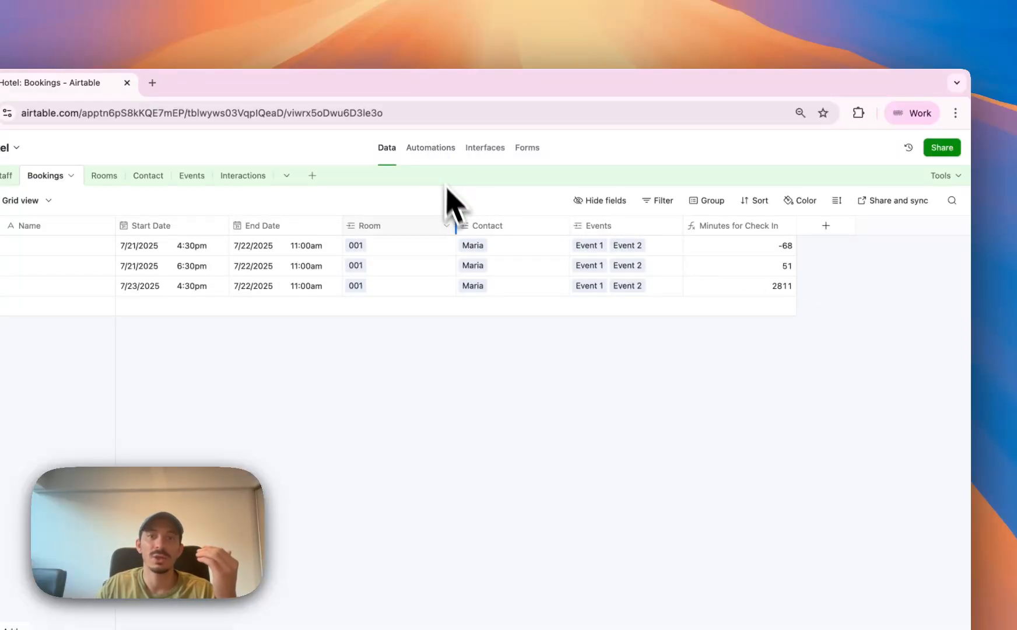
{"action": "left_click", "coordinate": [192, 250]}
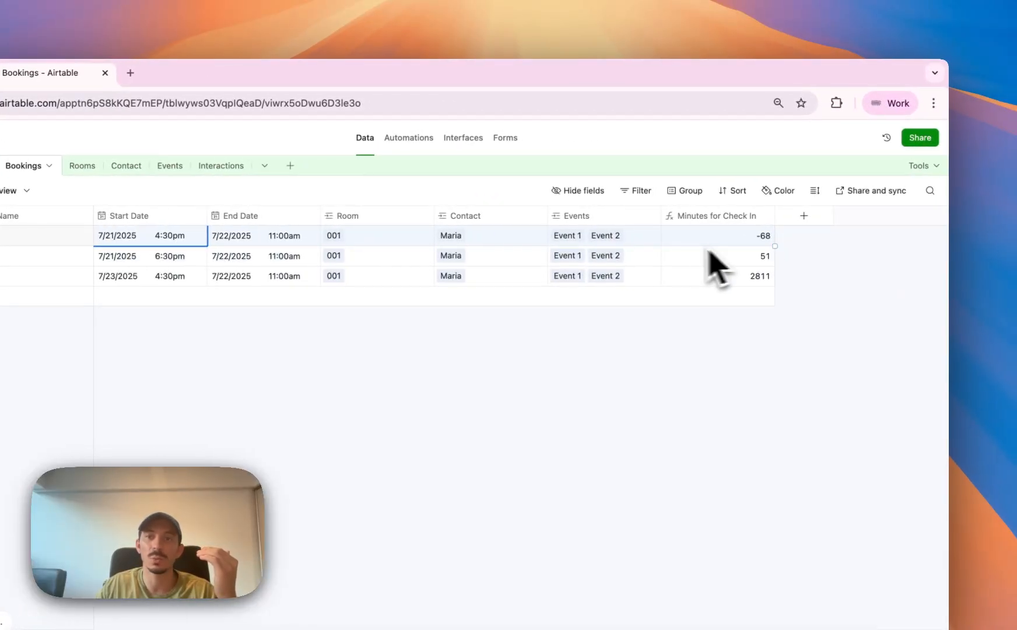
{"action": "left_click", "coordinate": [759, 260]}
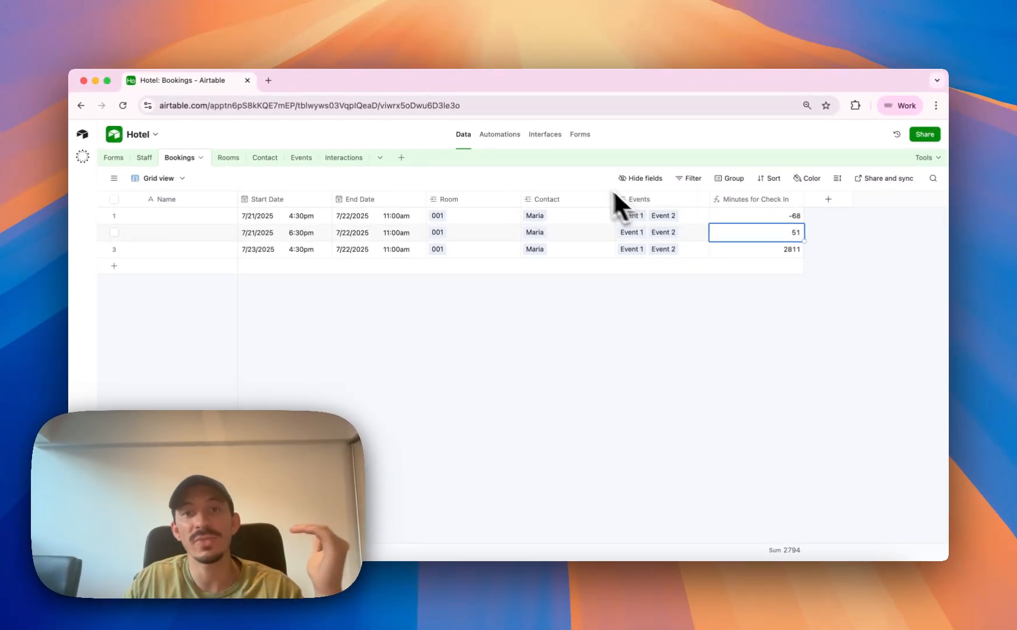
Return to the automations and rename Automation 1 as Scheduled.
{"action": "left_click", "coordinate": [501, 143]}
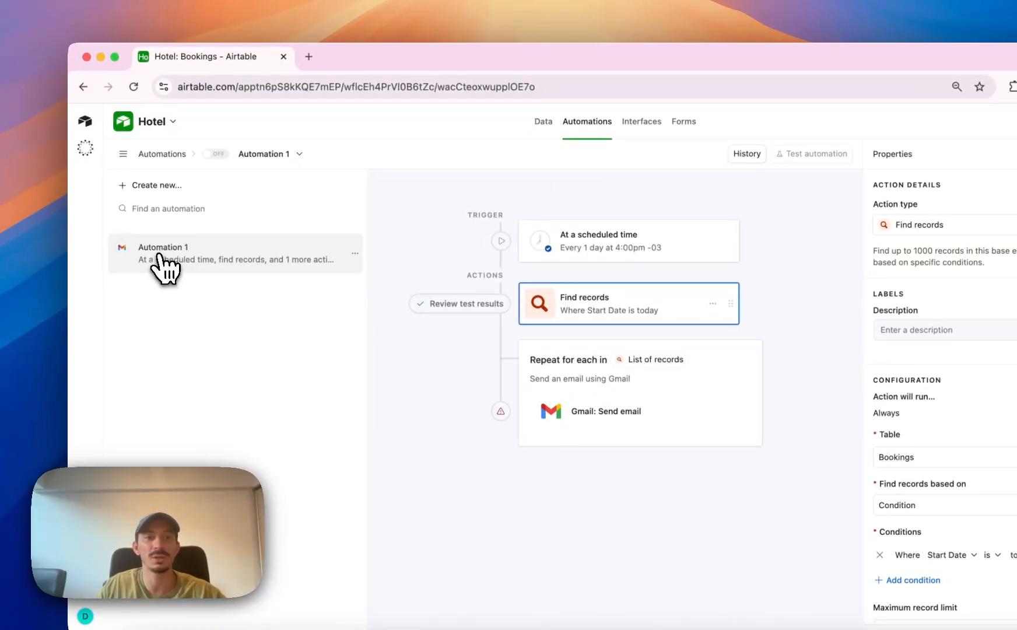
{"action": "double_click", "coordinate": [158, 251]}
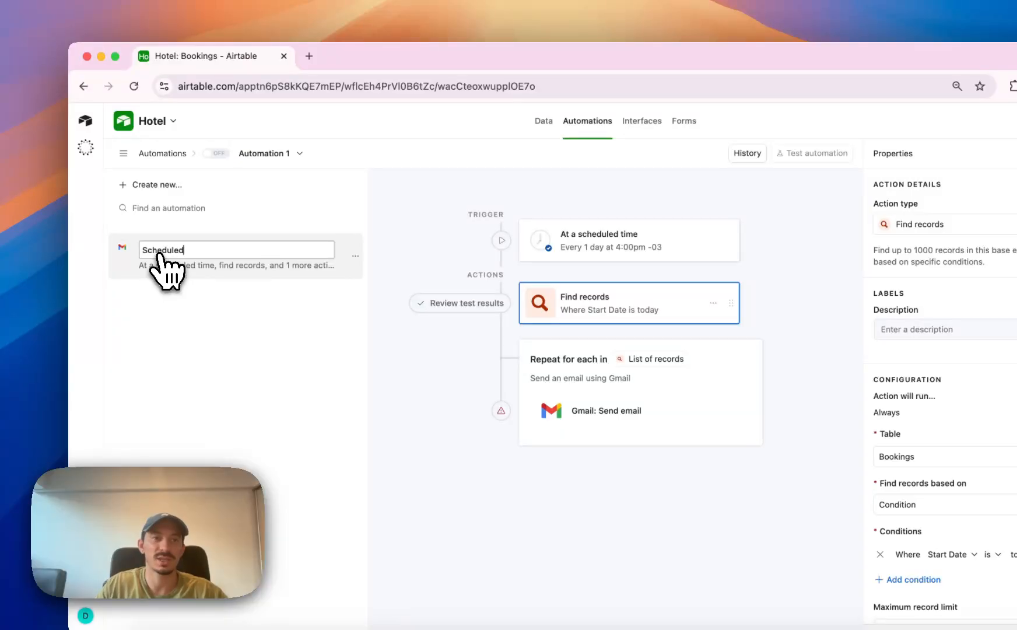
{"action": "left_click", "coordinate": [182, 356]}
Create a new automation with the trigger When record matches conditions.
{"action": "left_click", "coordinate": [202, 193]}
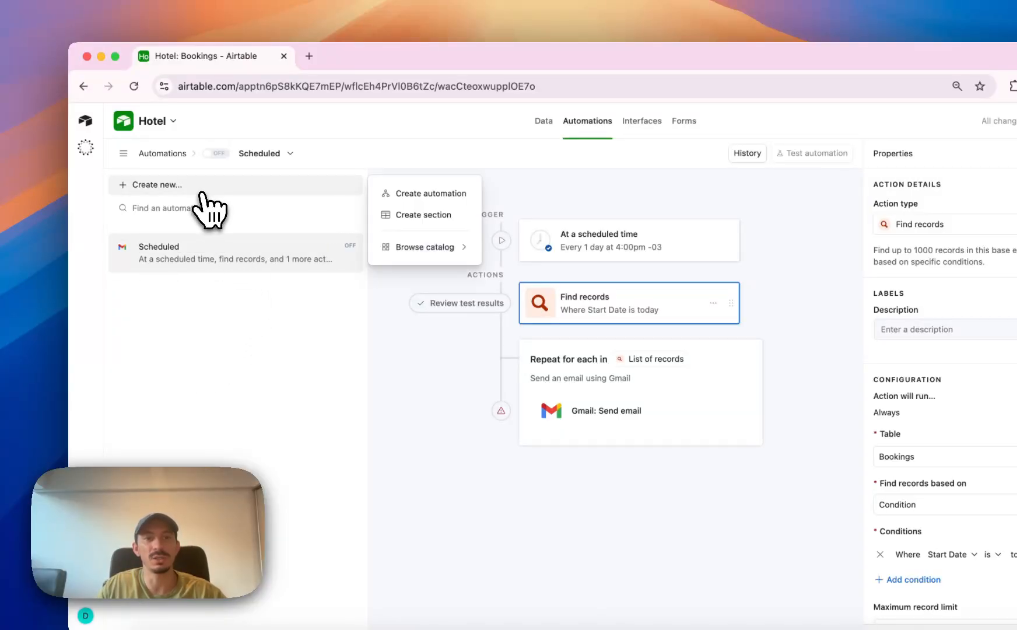
{"action": "left_click", "coordinate": [444, 195]}
{"action": "left_click", "coordinate": [755, 231]}
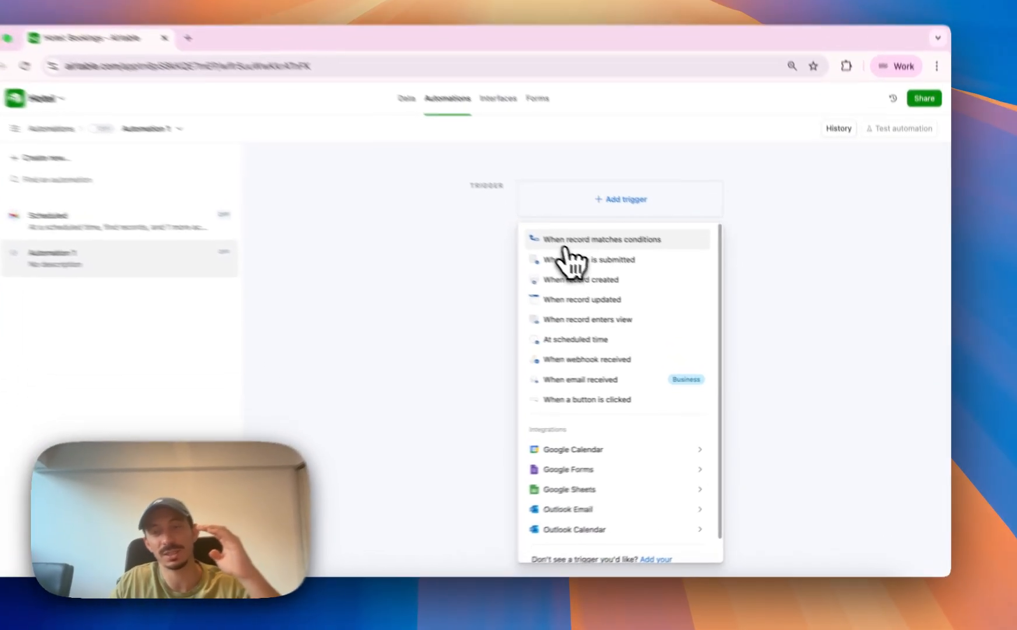
{"action": "left_click", "coordinate": [606, 263]}
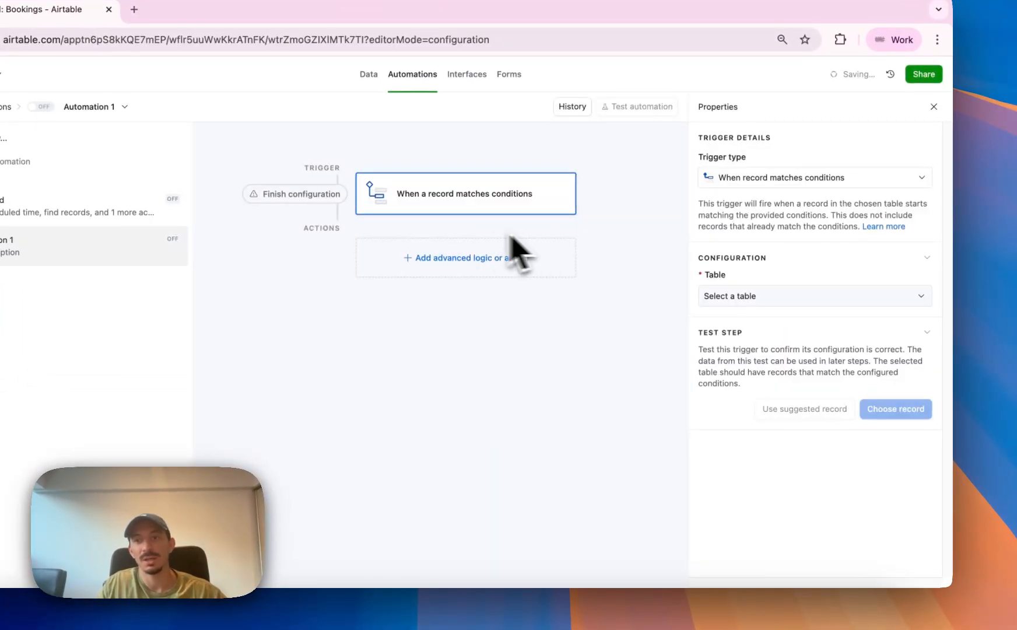
Set the trigger to the Bookings table with the condition Minutes for Check In ≤ 30 and test it with the matching booking.
{"action": "left_click", "coordinate": [784, 296]}
{"action": "left_click", "coordinate": [779, 381]}
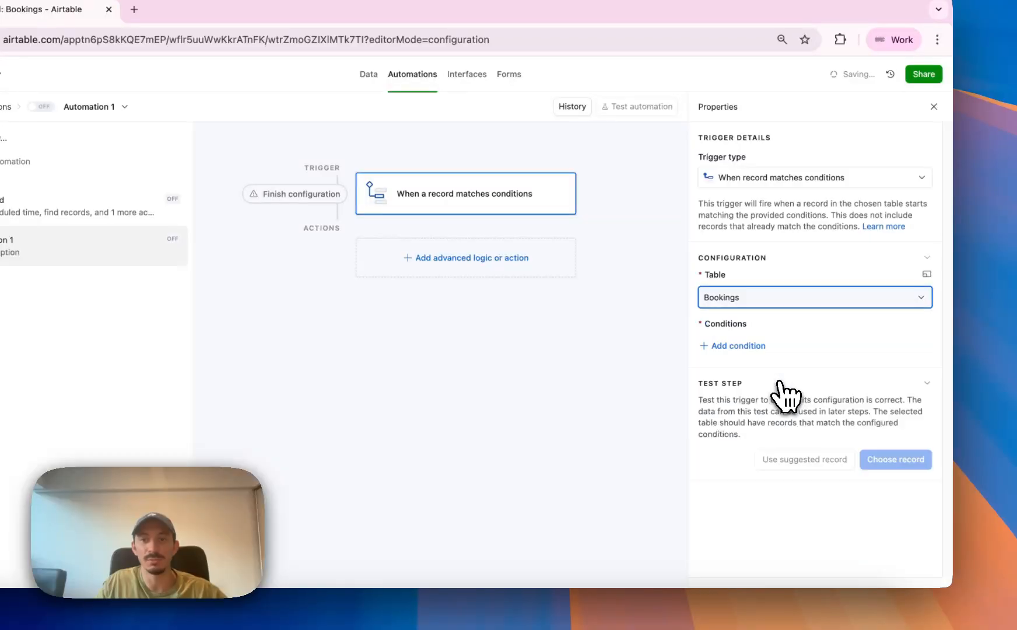
{"action": "left_click", "coordinate": [757, 346]}
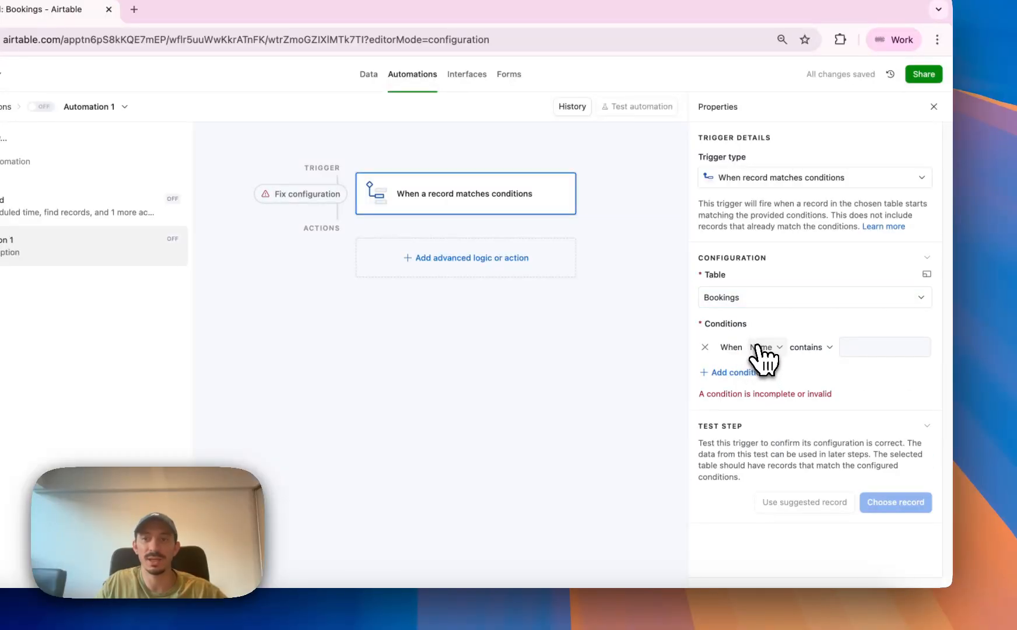
{"action": "left_click", "coordinate": [757, 347]}
{"action": "scroll", "coordinate": [789, 463], "scroll_direction": "down", "scroll_amount": 2}
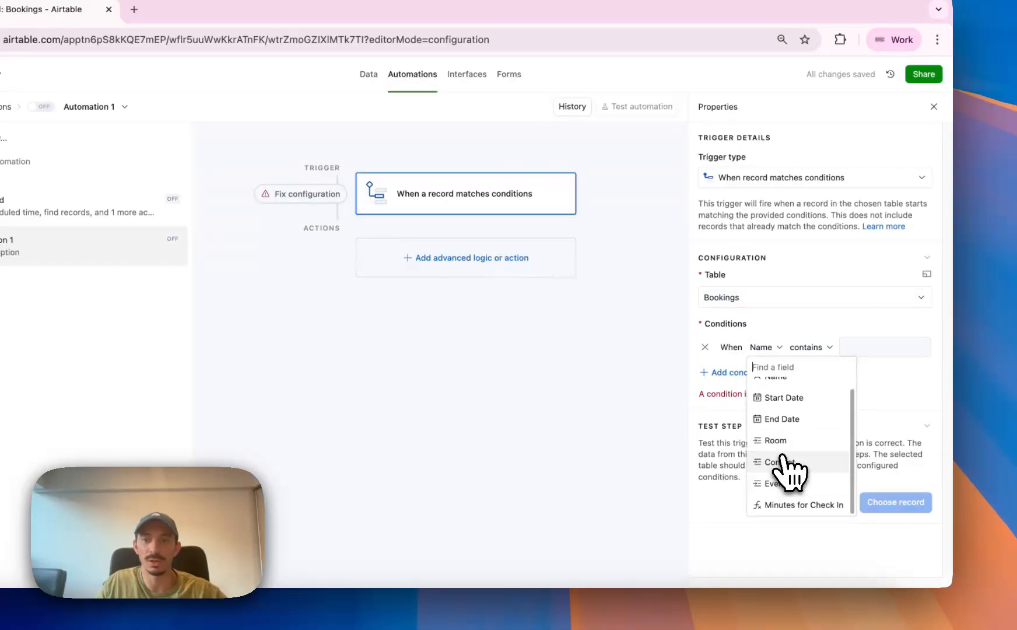
{"action": "left_click", "coordinate": [794, 514]}
{"action": "left_click", "coordinate": [854, 348]}
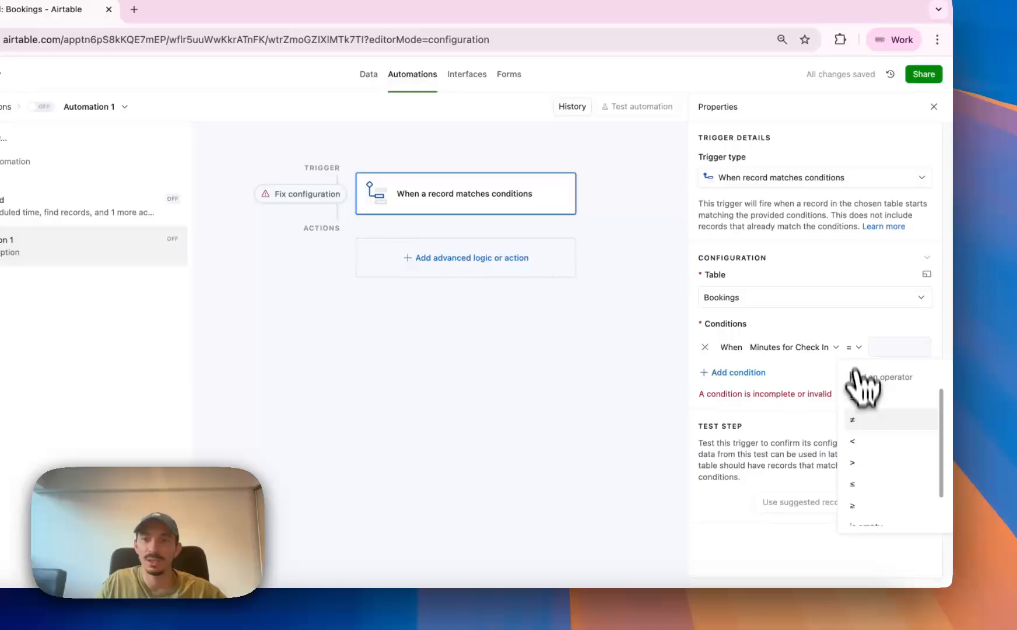
{"action": "left_click", "coordinate": [887, 484]}
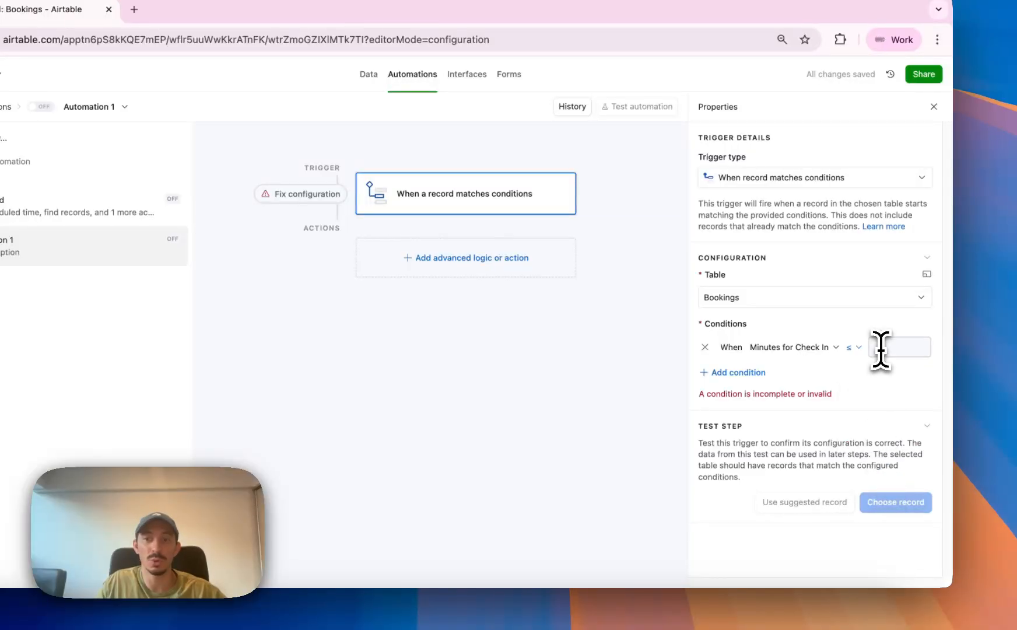
{"action": "type", "text": "30"}
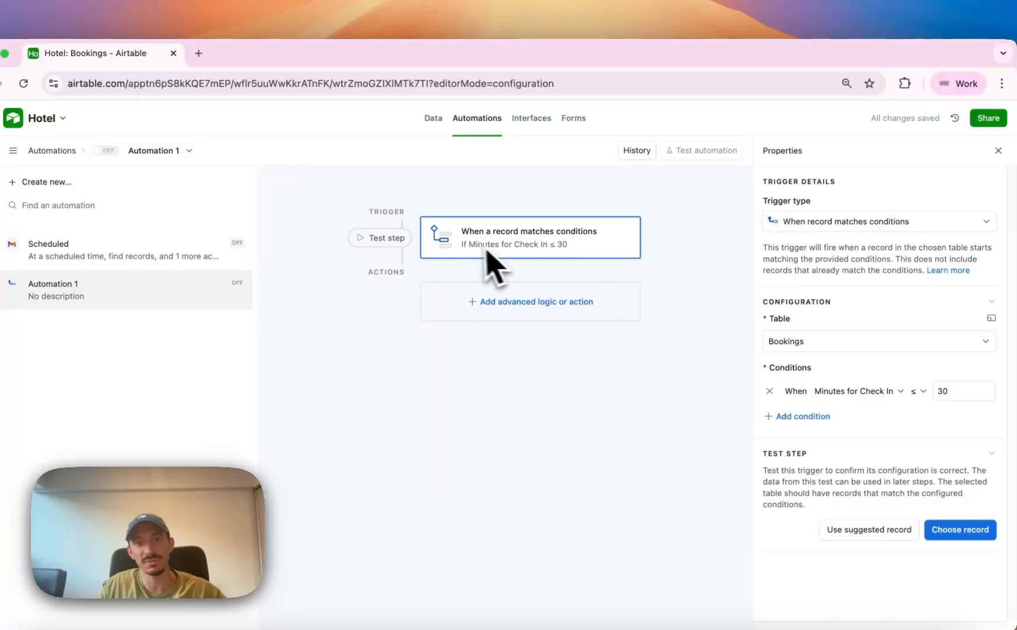
{"action": "left_click", "coordinate": [397, 240]}
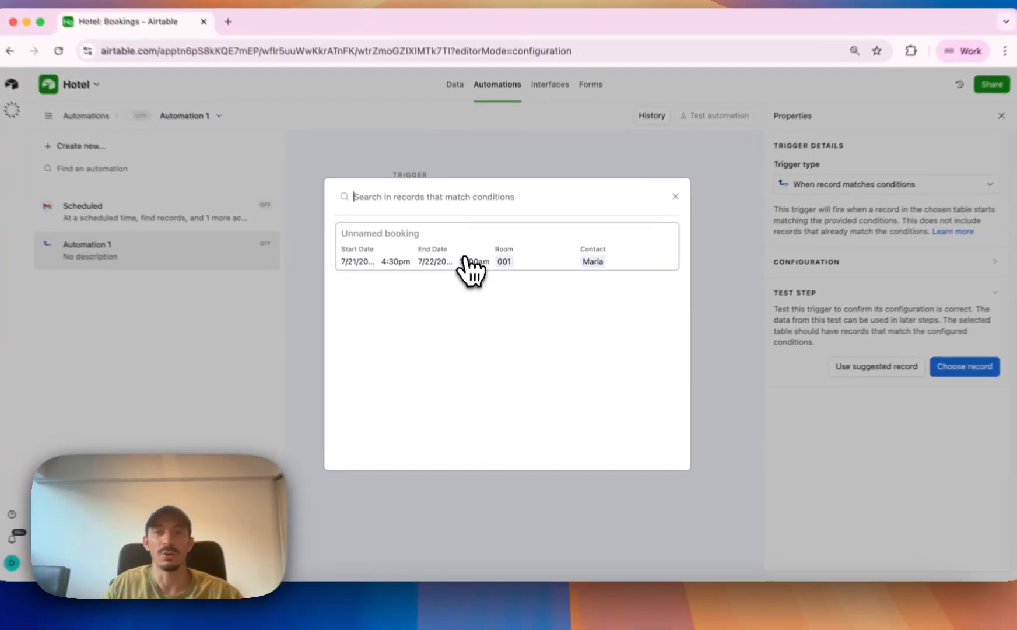
{"action": "left_click", "coordinate": [465, 260]}
Add a Gmail Send email action after the trigger.
{"action": "left_click", "coordinate": [552, 262]}
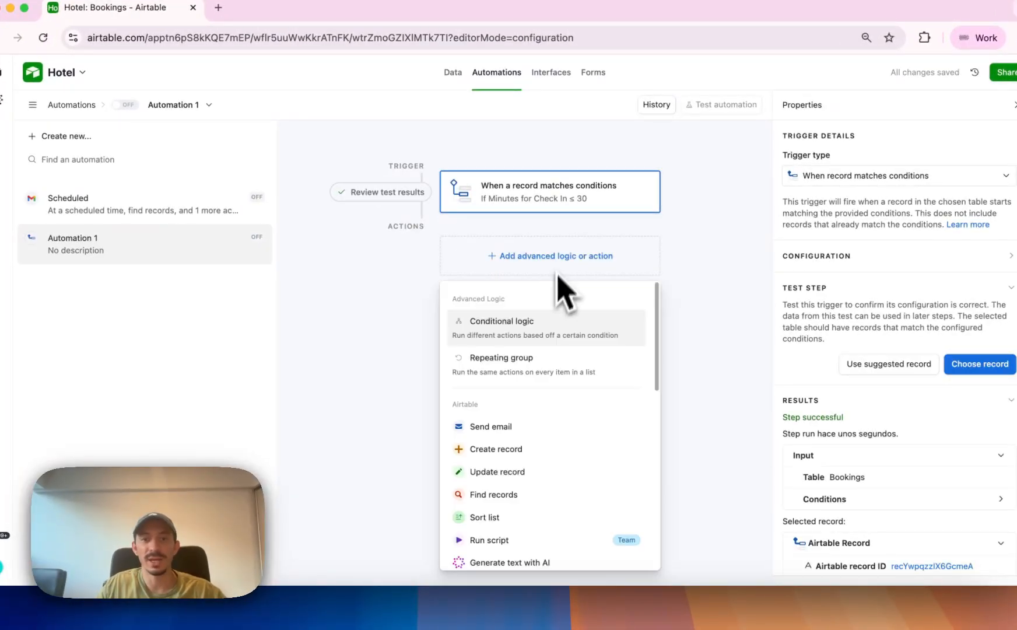
{"action": "scroll", "coordinate": [568, 484], "scroll_direction": "down", "scroll_amount": 10}
{"action": "scroll", "coordinate": [574, 467], "scroll_direction": "up", "scroll_amount": 7}
{"action": "scroll", "coordinate": [572, 455], "scroll_direction": "down", "scroll_amount": 2}
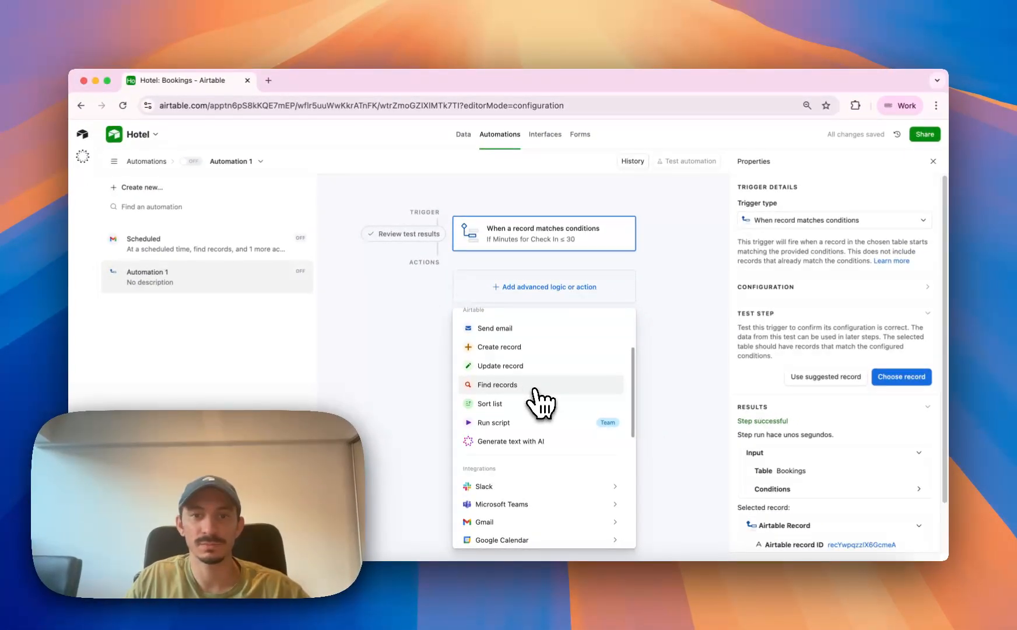
{"action": "scroll", "coordinate": [538, 379], "scroll_direction": "up", "scroll_amount": 3}
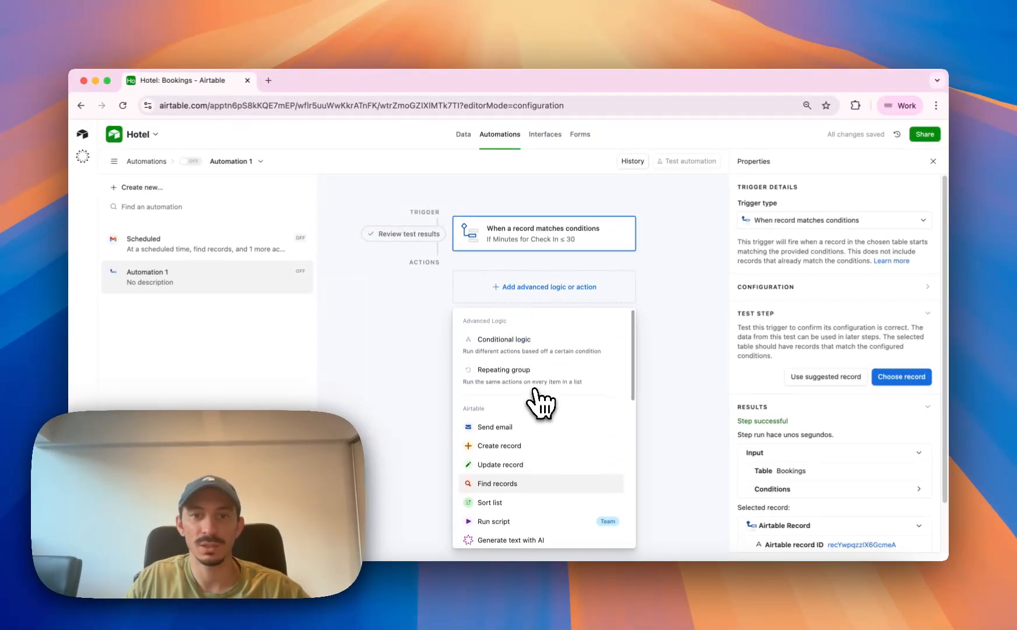
{"action": "scroll", "coordinate": [538, 396], "scroll_direction": "down", "scroll_amount": 5}
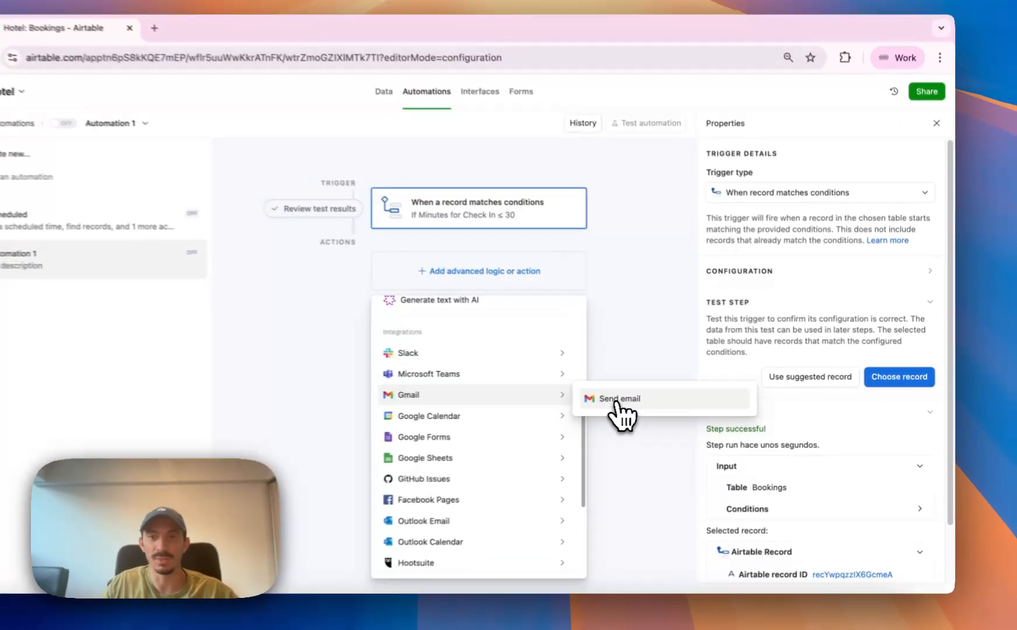
{"action": "left_click", "coordinate": [665, 396]}
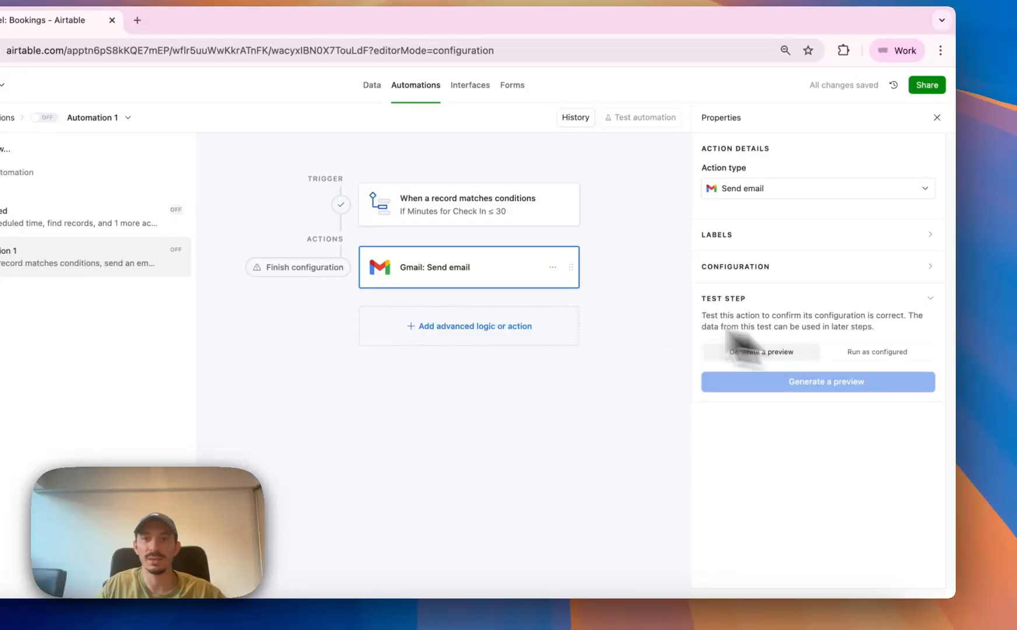
Examine the trigger data available for the recipient of the Gmail action and close the choices.
{"action": "left_click", "coordinate": [484, 277]}
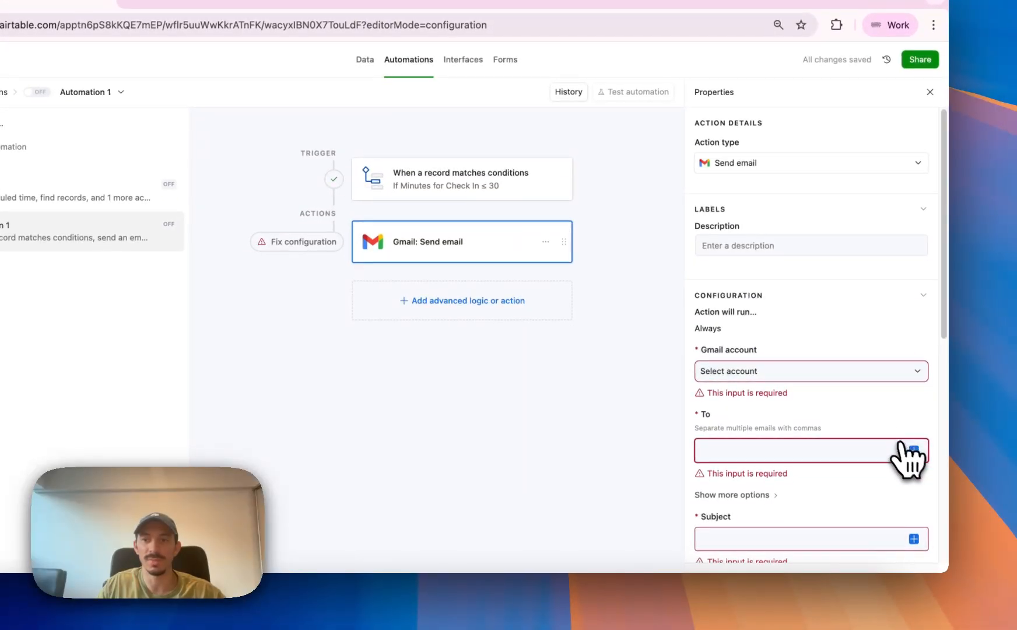
{"action": "left_click", "coordinate": [912, 450]}
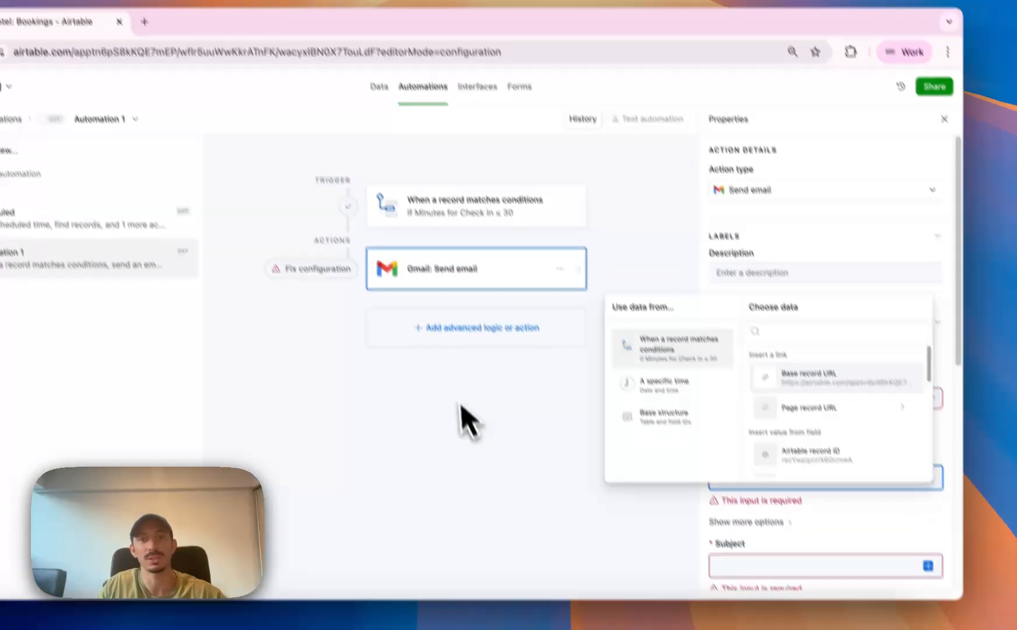
{"action": "left_click", "coordinate": [447, 378]}
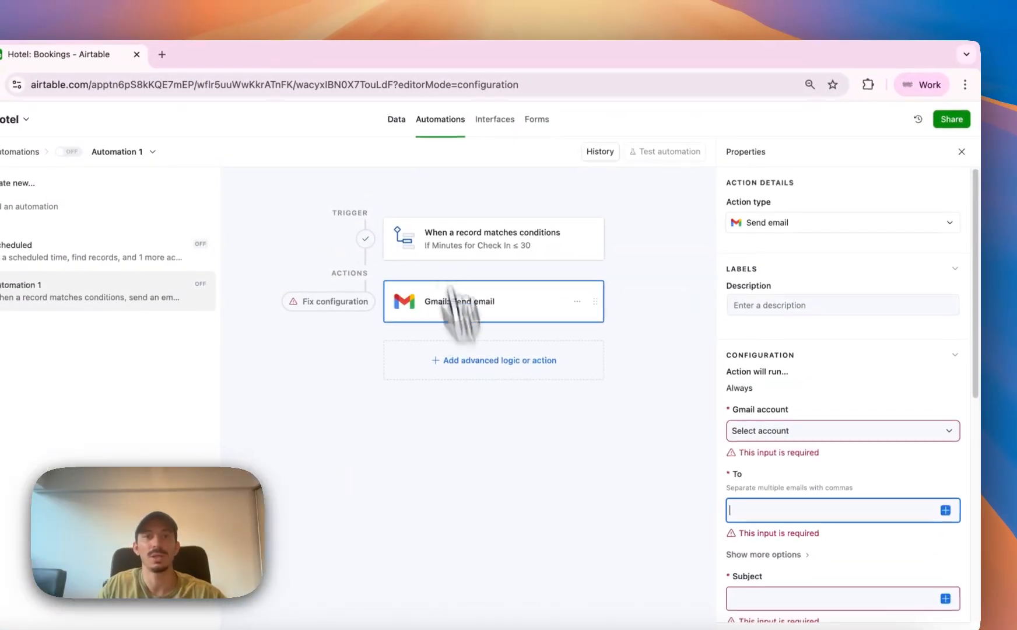
Switch to the Bookings data and review how the Minutes for Check In formula uses NOW(), cancelling the field edit.
{"action": "left_click", "coordinate": [401, 119]}
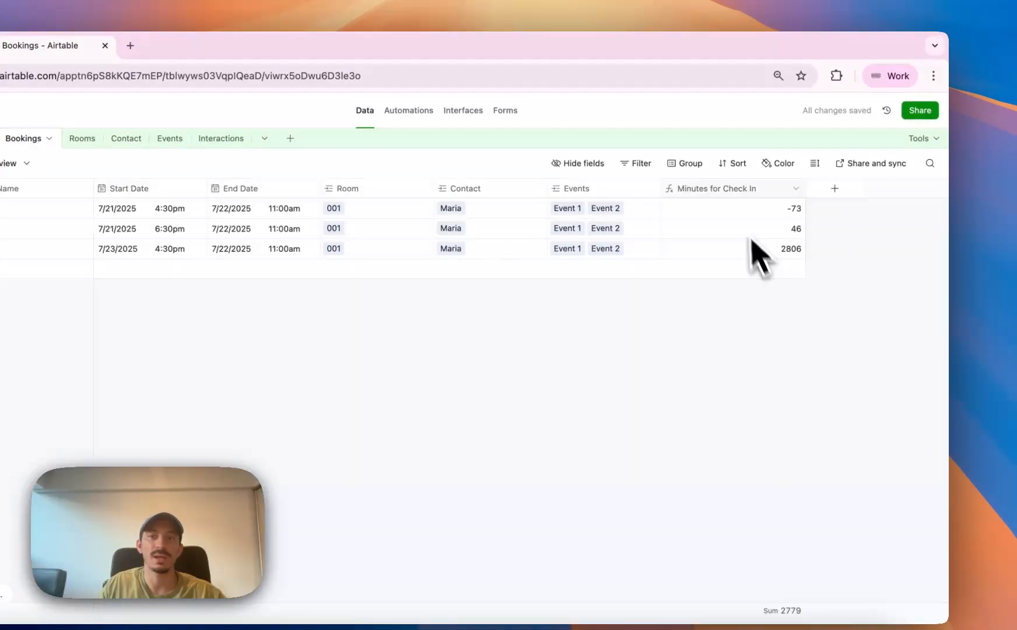
{"action": "double_click", "coordinate": [730, 189]}
{"action": "left_click", "coordinate": [812, 317]}
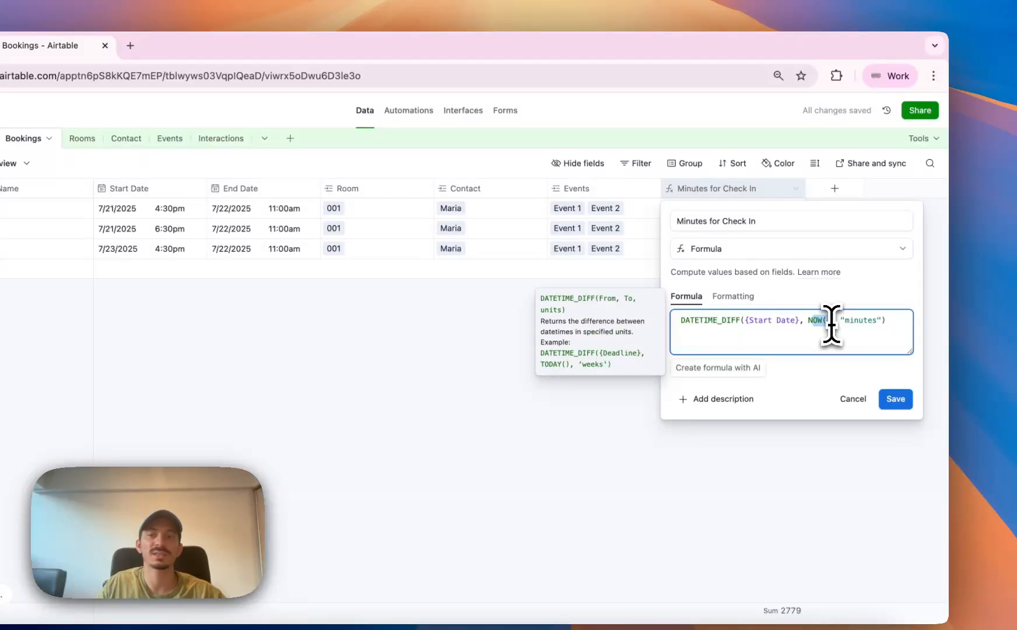
{"action": "left_click", "coordinate": [851, 400]}
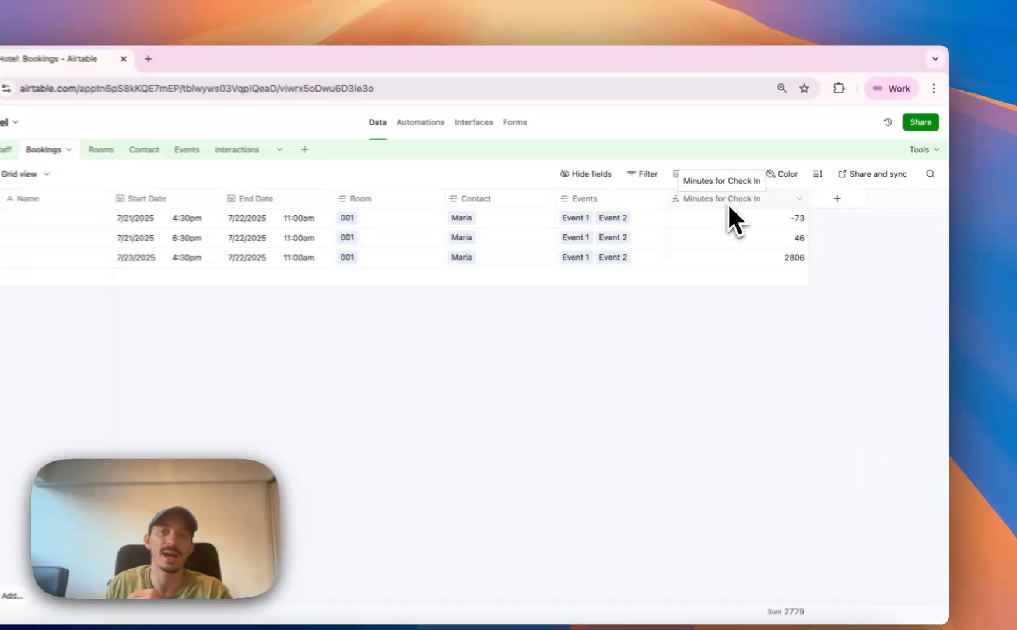
{"action": "double_click", "coordinate": [761, 200]}
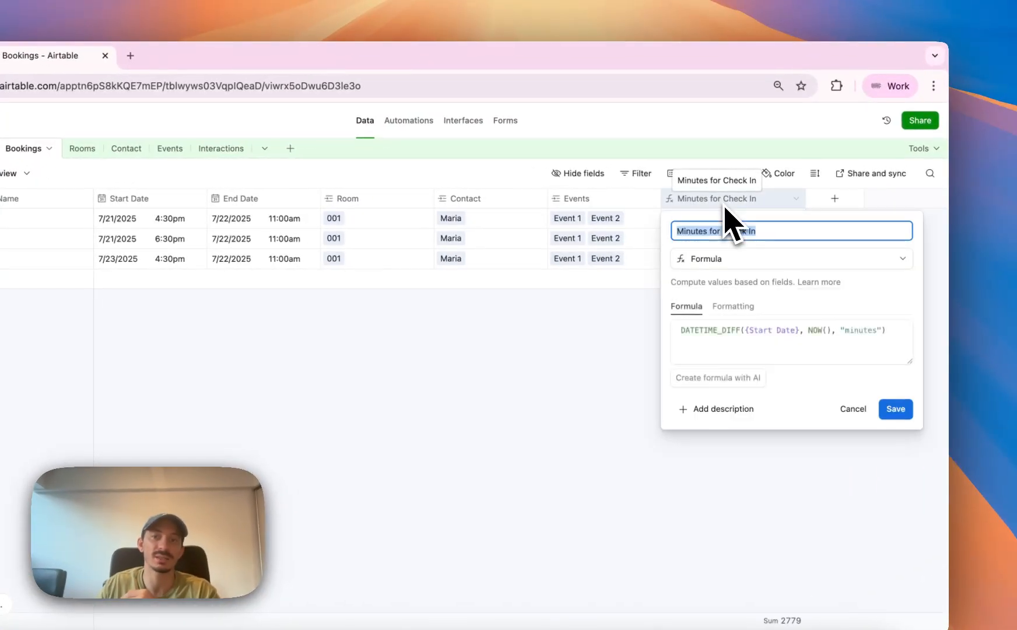
{"action": "left_click", "coordinate": [682, 334]}
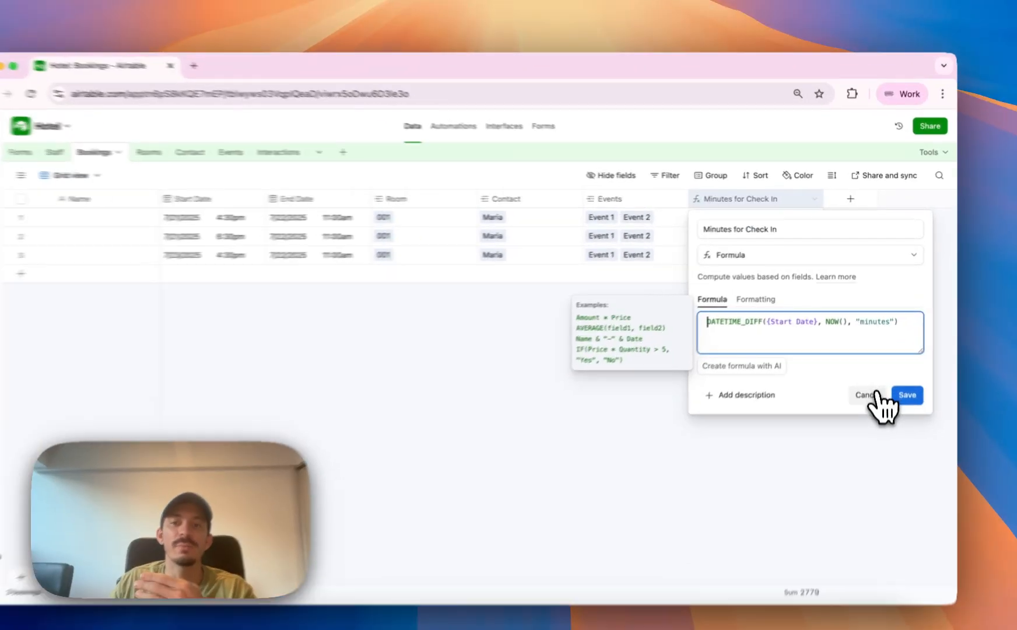
{"action": "left_click", "coordinate": [904, 374]}
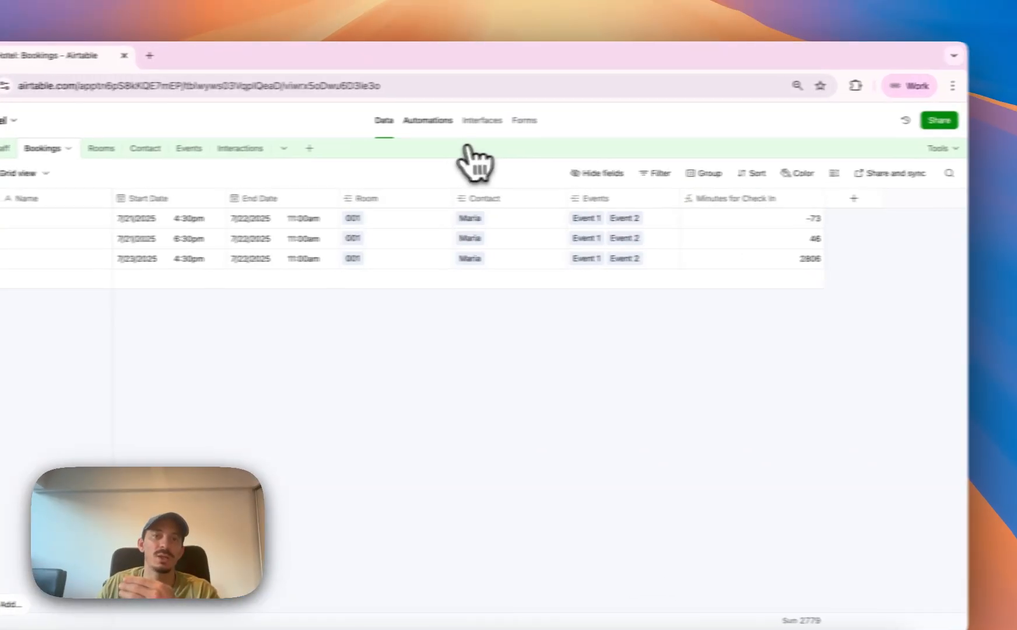
Return to the automation, check its trigger, and add a conditional logic group after the Gmail action.
{"action": "left_click", "coordinate": [423, 120]}
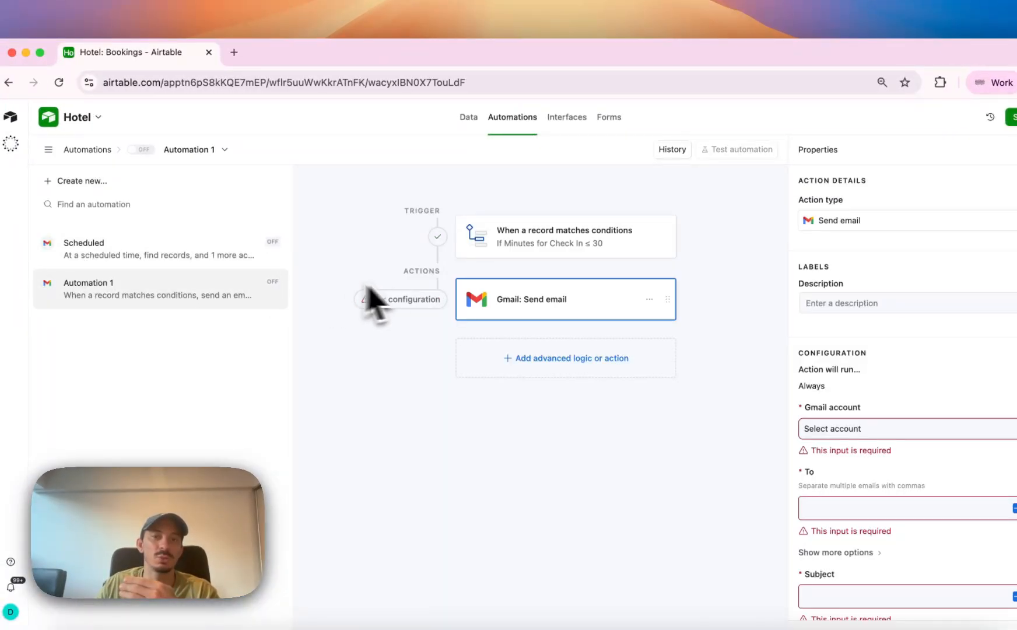
{"action": "left_click", "coordinate": [539, 252]}
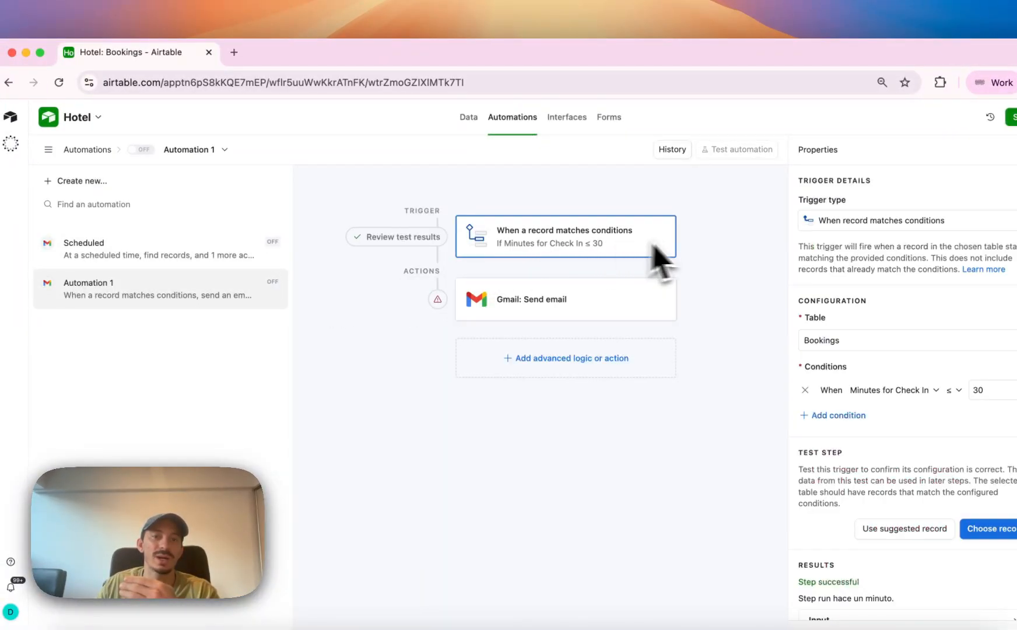
{"action": "left_click", "coordinate": [601, 358]}
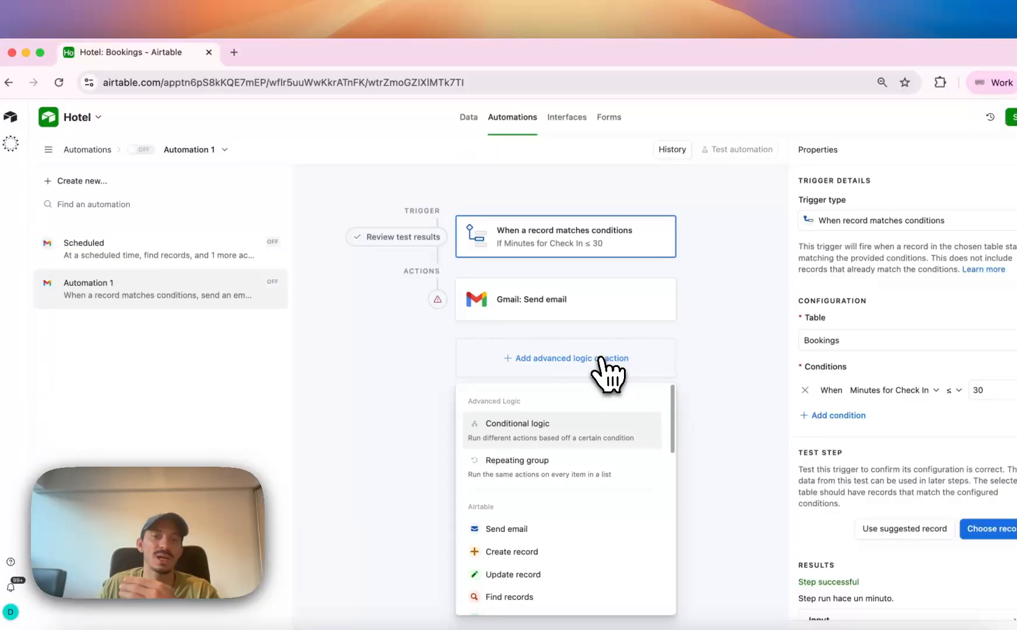
{"action": "left_click", "coordinate": [530, 433]}
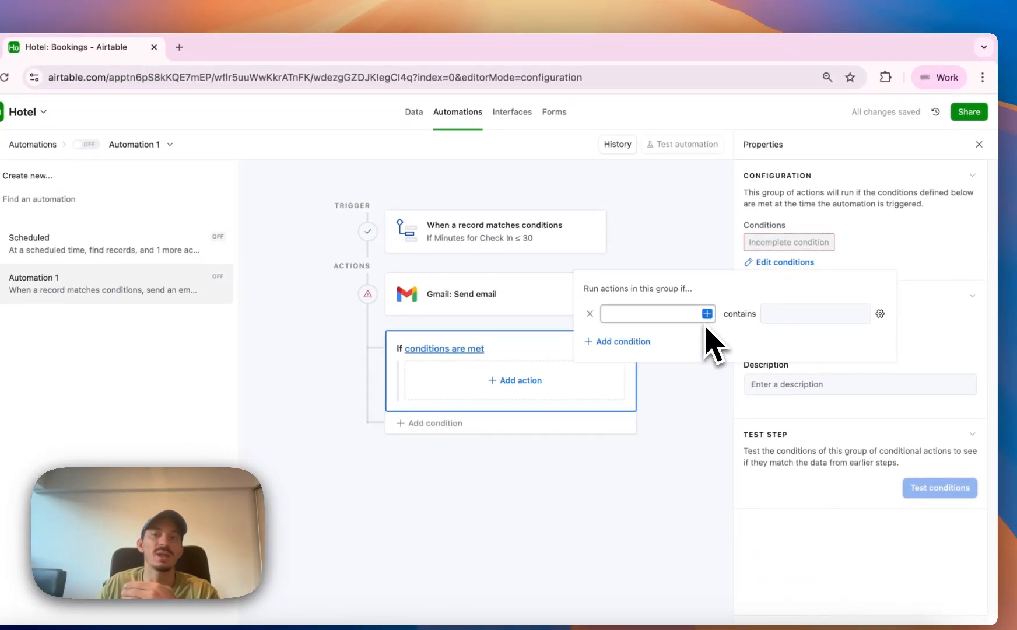
Set the group's condition to Minutes for Check In = 30 and add an otherwise-if branch with no condition filled in.
{"action": "left_click", "coordinate": [707, 314]}
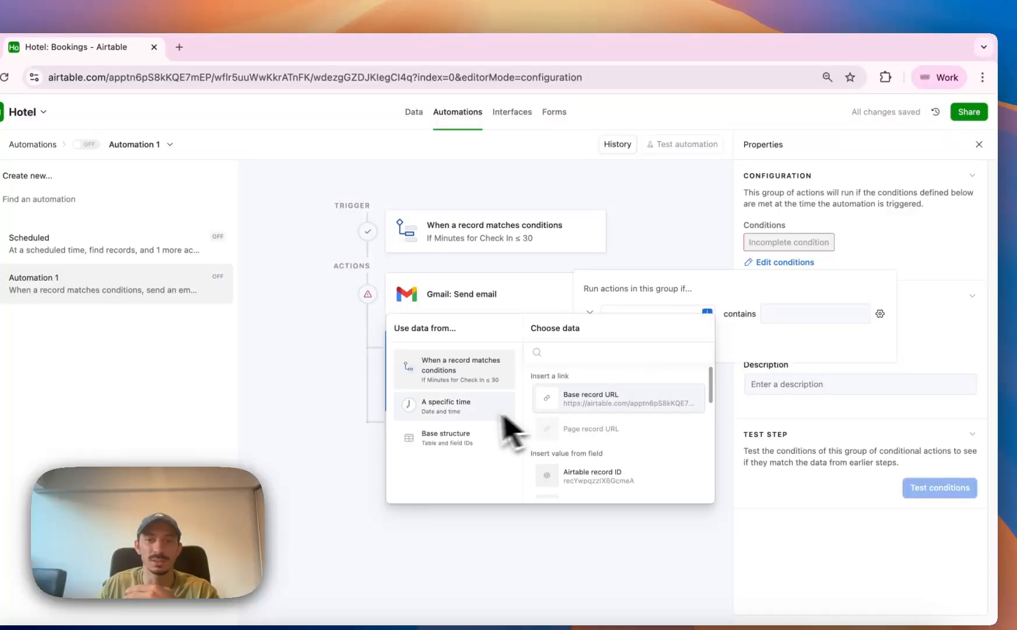
{"action": "scroll", "coordinate": [606, 458], "scroll_direction": "down", "scroll_amount": 5}
{"action": "scroll", "coordinate": [609, 449], "scroll_direction": "up", "scroll_amount": 1}
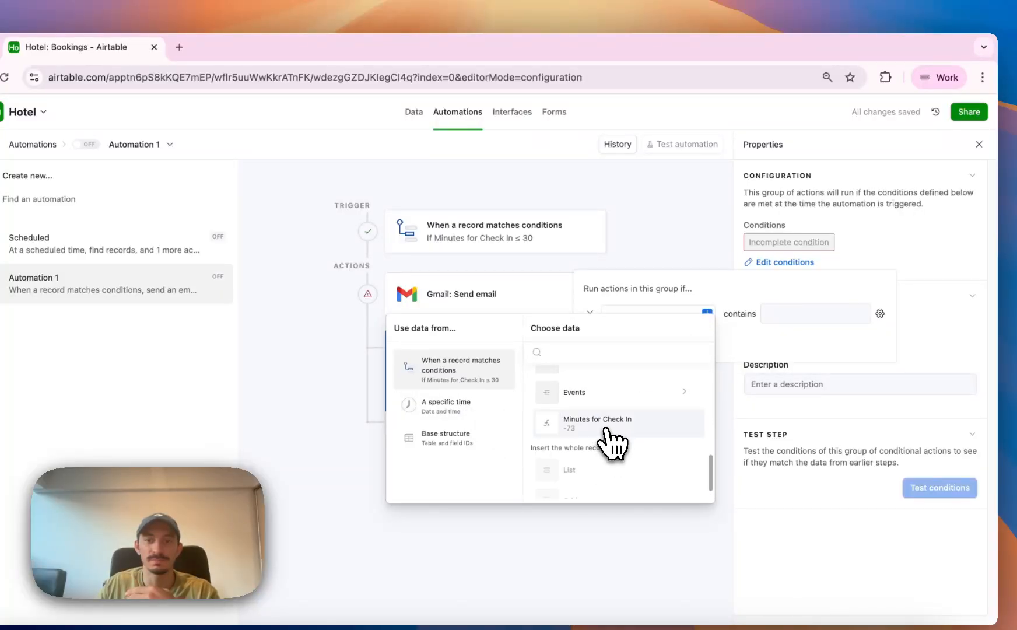
{"action": "left_click", "coordinate": [607, 425]}
{"action": "left_click", "coordinate": [755, 314]}
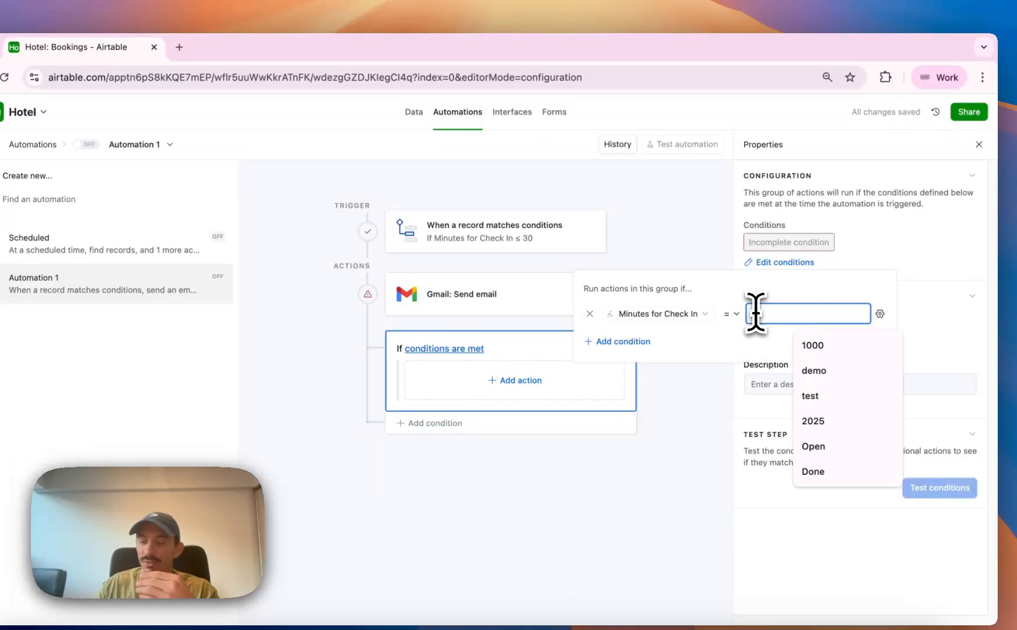
{"action": "type", "text": "30"}
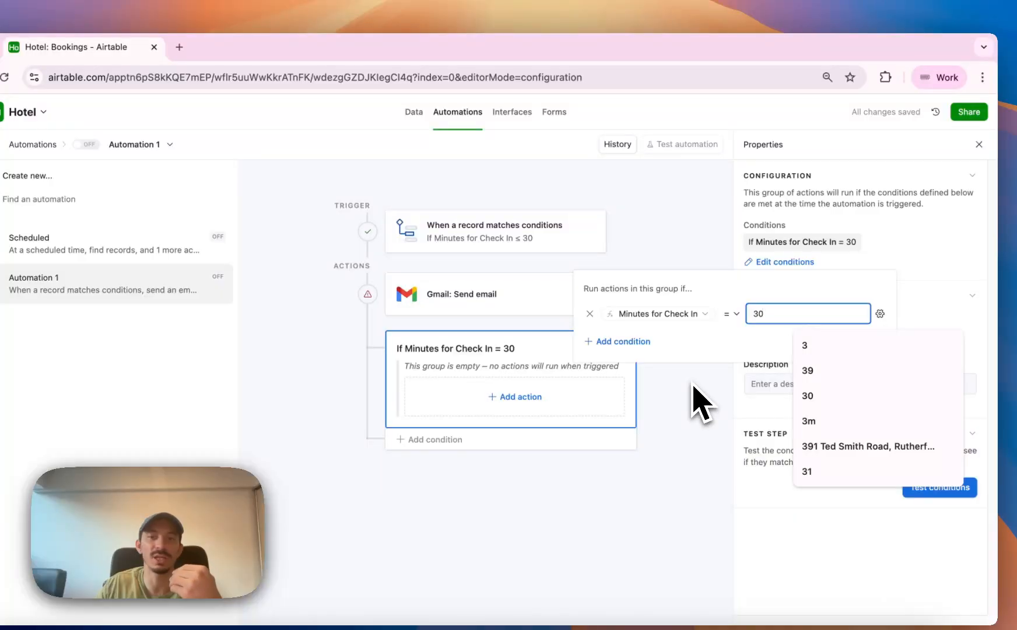
{"action": "left_click", "coordinate": [698, 399]}
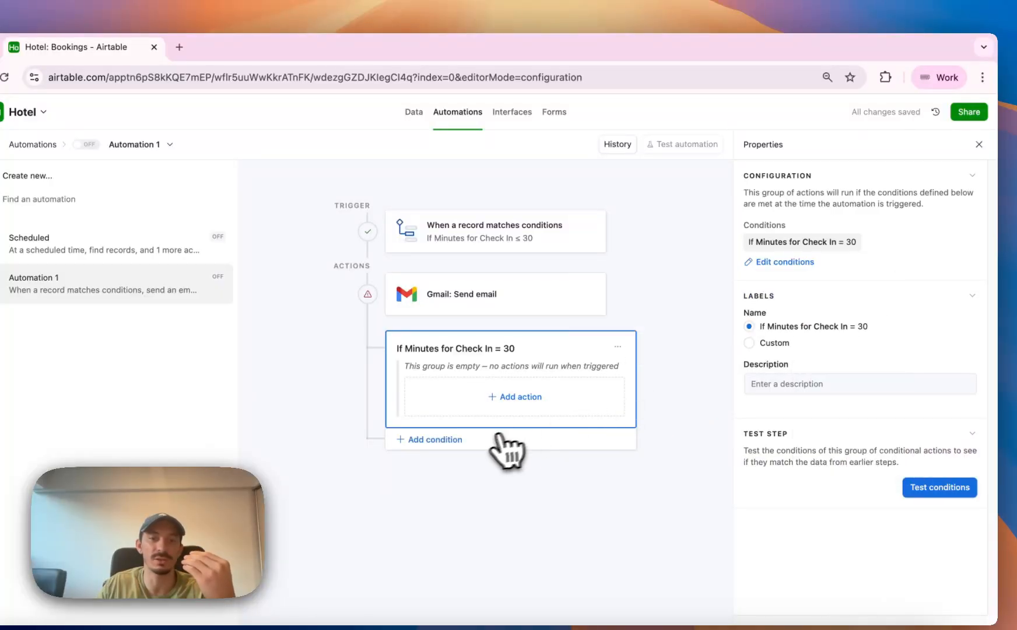
{"action": "left_click", "coordinate": [484, 439]}
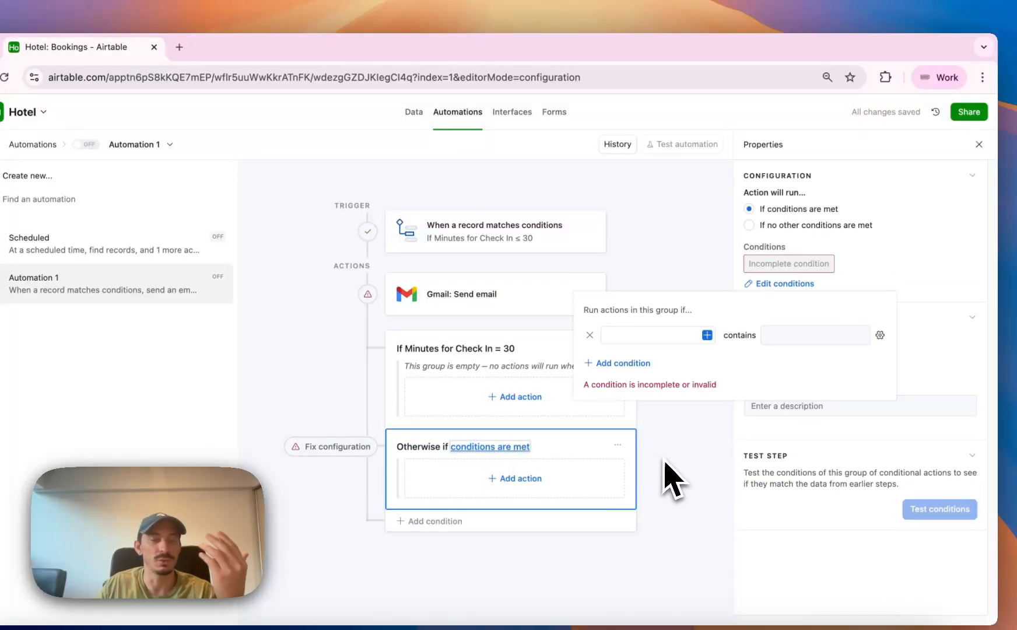
{"action": "left_click", "coordinate": [672, 478]}
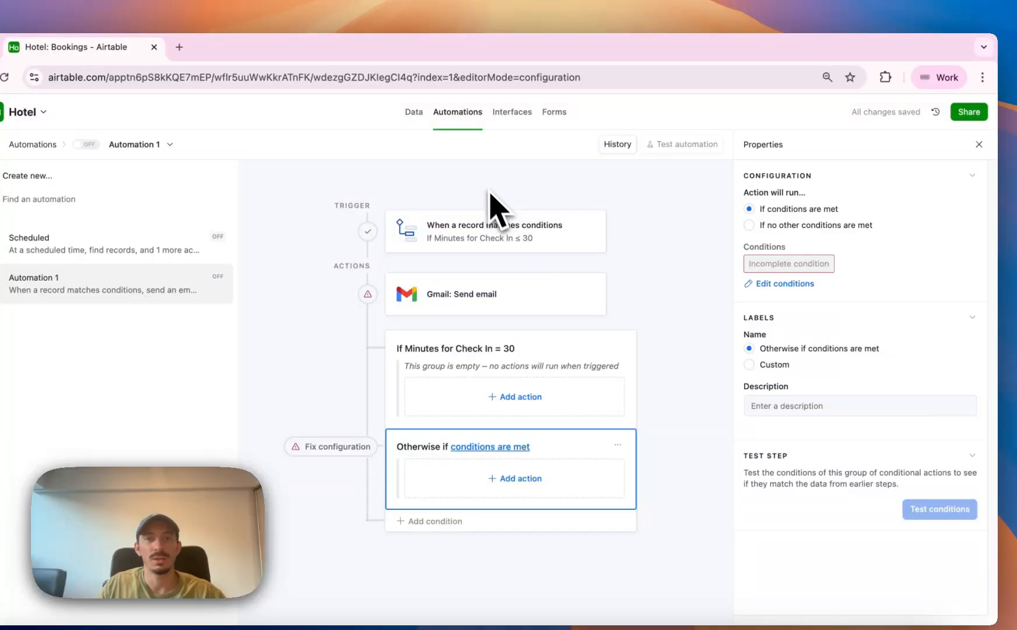
Reopen the Minutes for Check In formula in the Bookings data, highlight NOW() and the whole expression, and cancel the edit.
{"action": "left_click", "coordinate": [420, 117]}
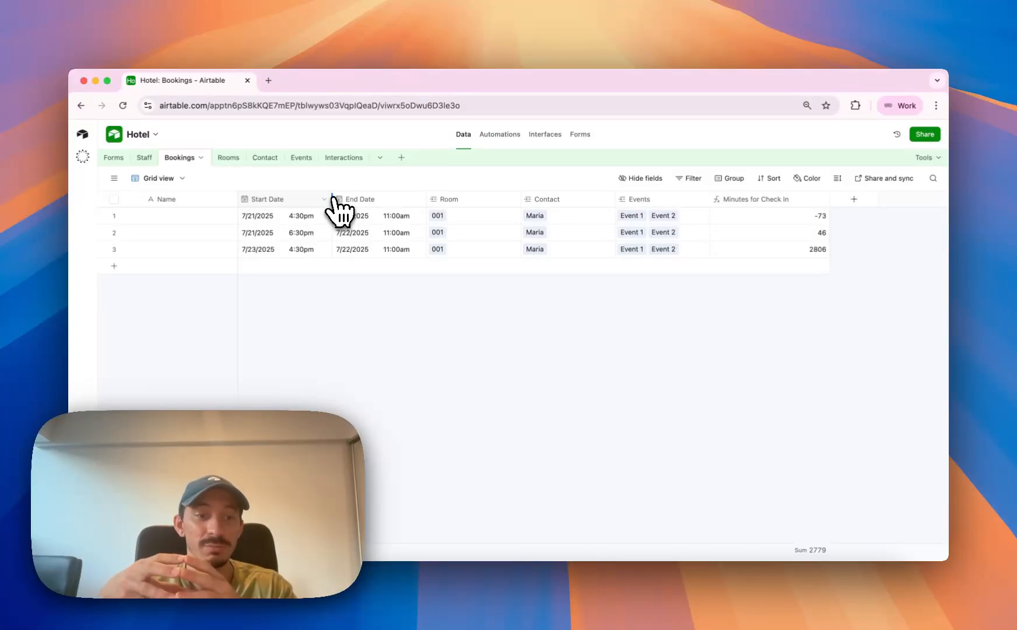
{"action": "double_click", "coordinate": [778, 203]}
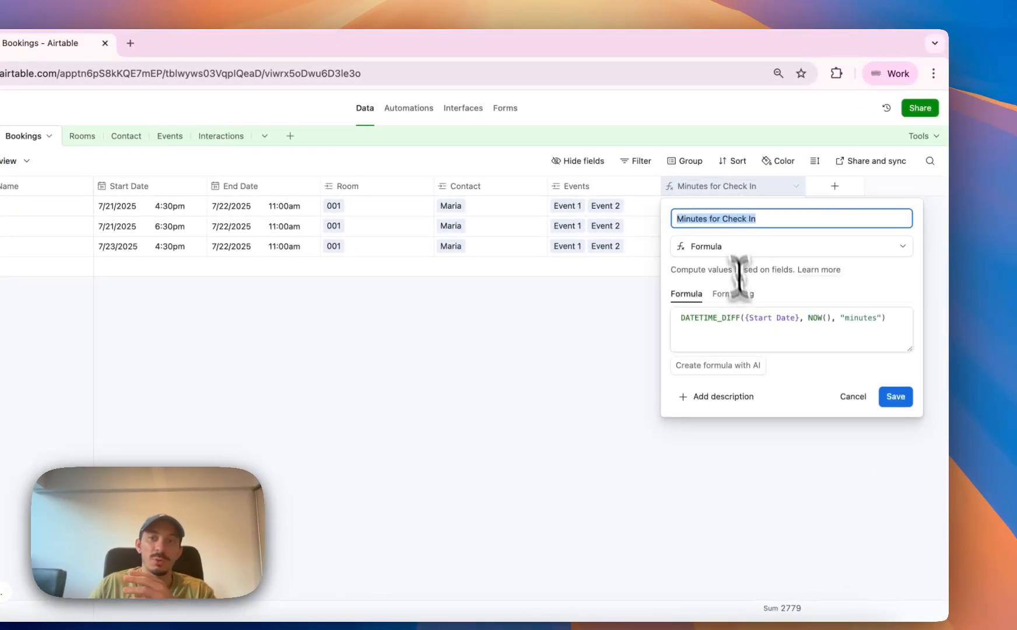
{"action": "left_click_drag", "start_coordinate": [809, 318], "coordinate": [832, 319]}
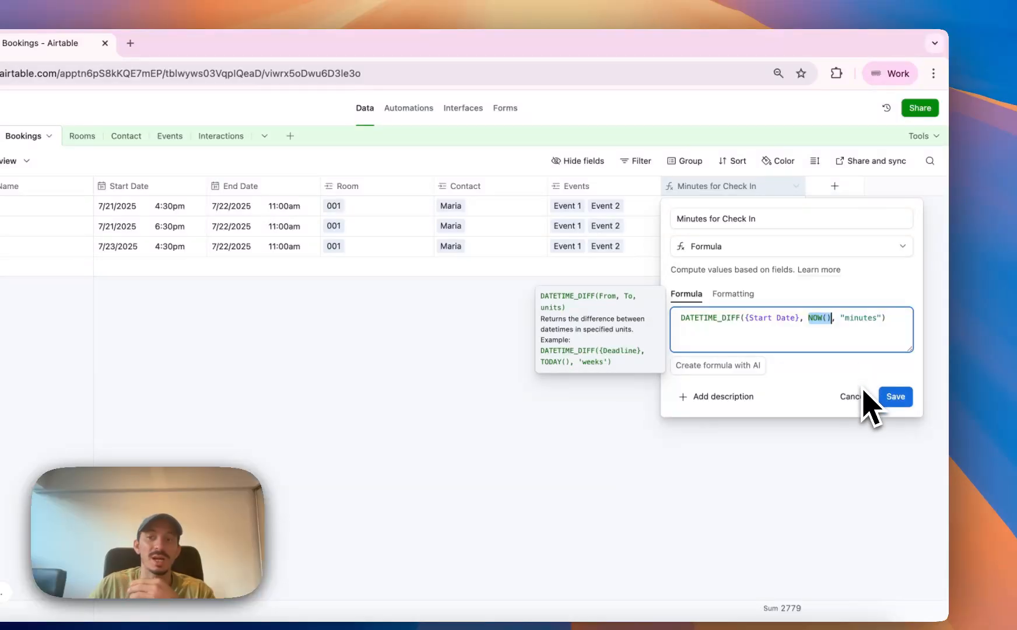
{"action": "left_click_drag", "start_coordinate": [890, 333], "coordinate": [674, 333]}
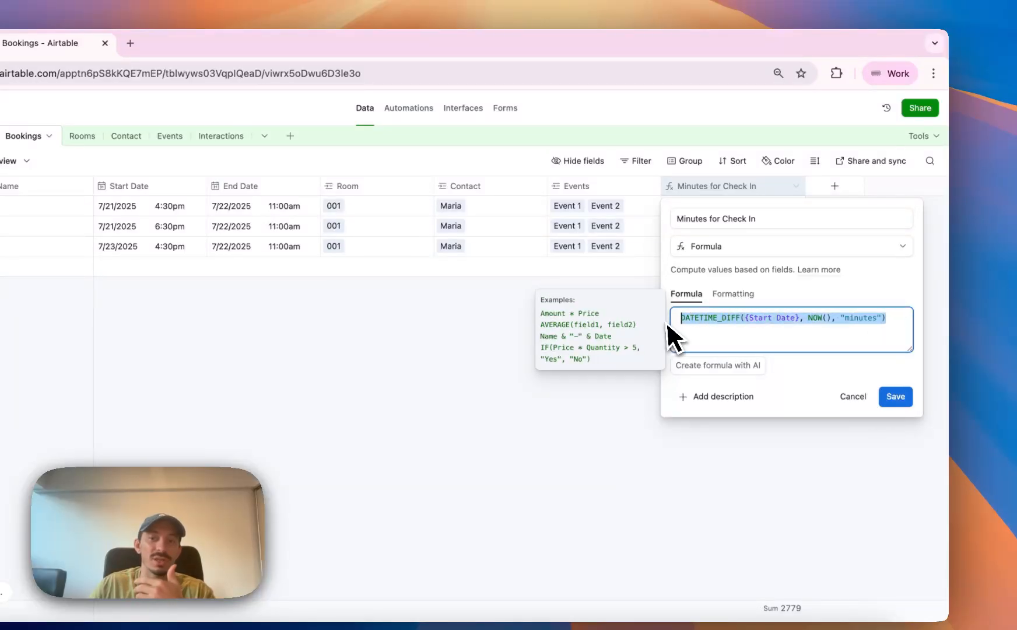
{"action": "left_click", "coordinate": [851, 398]}
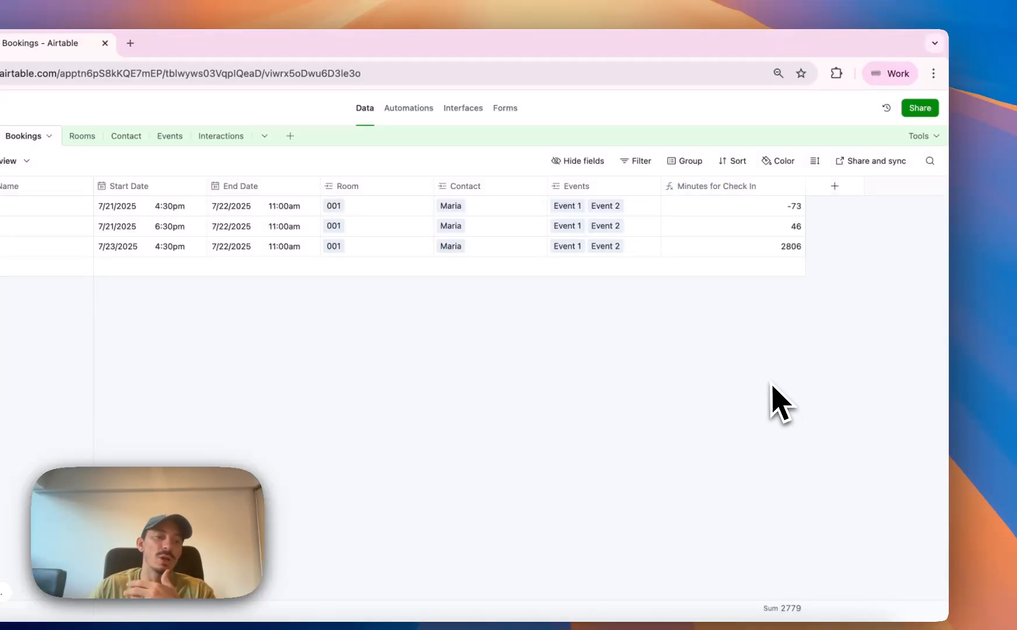